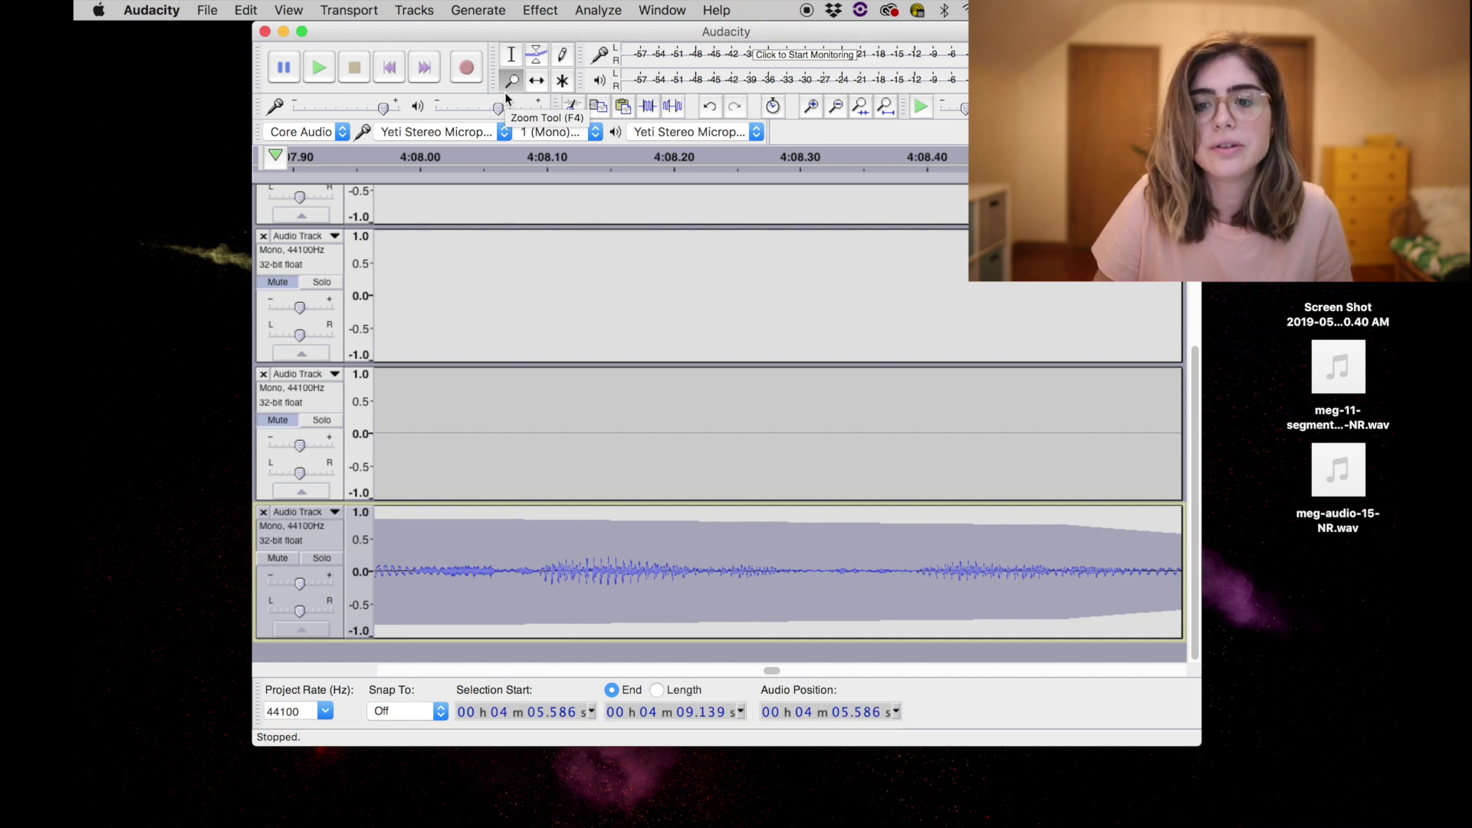
# - Select 4:08.068–4:08.279 on the bottom track and zoom in on it
pyautogui.click(512, 55)
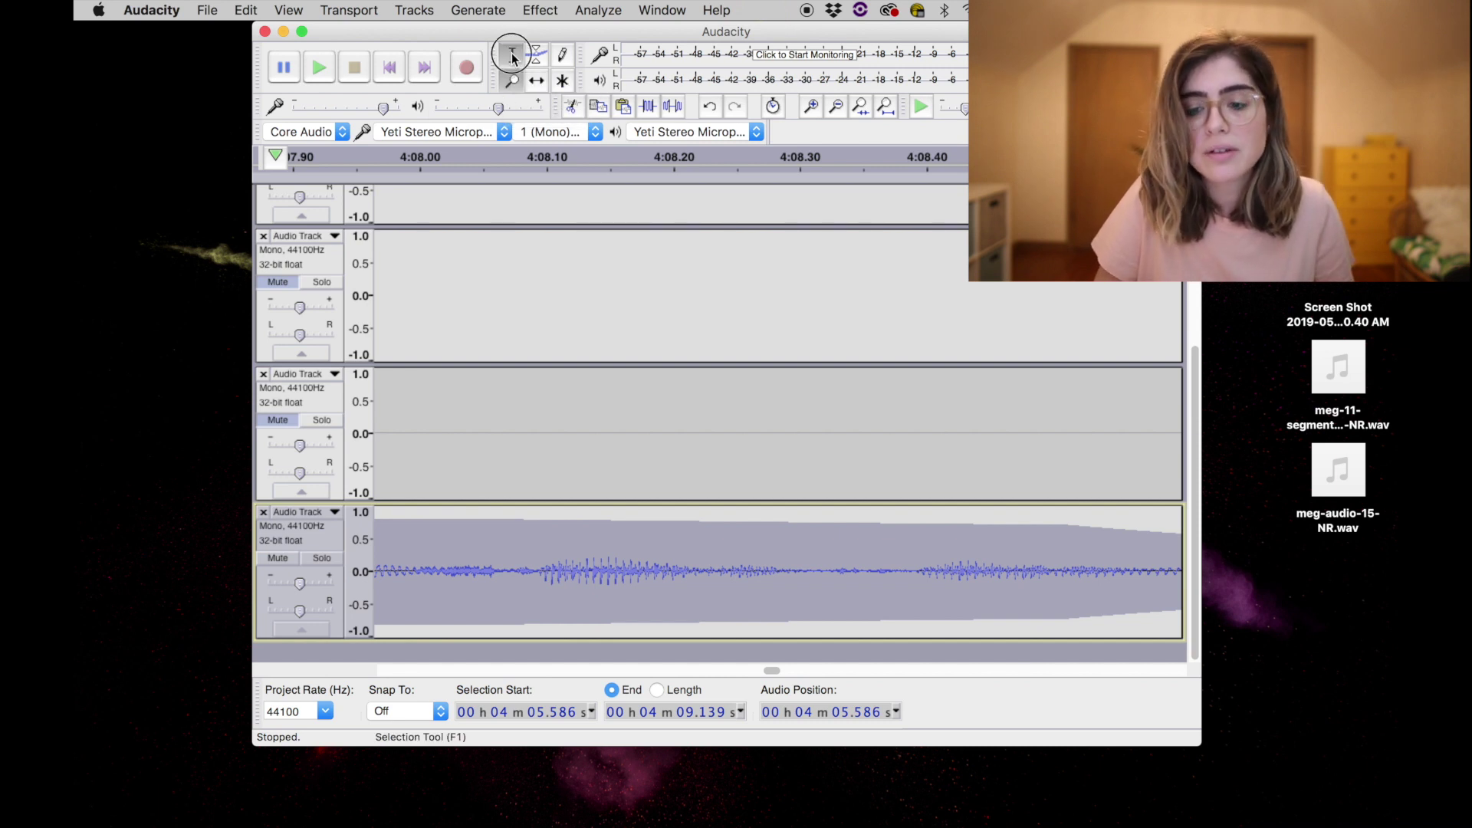
pyautogui.moveTo(506, 567); pyautogui.dragTo(771, 584)
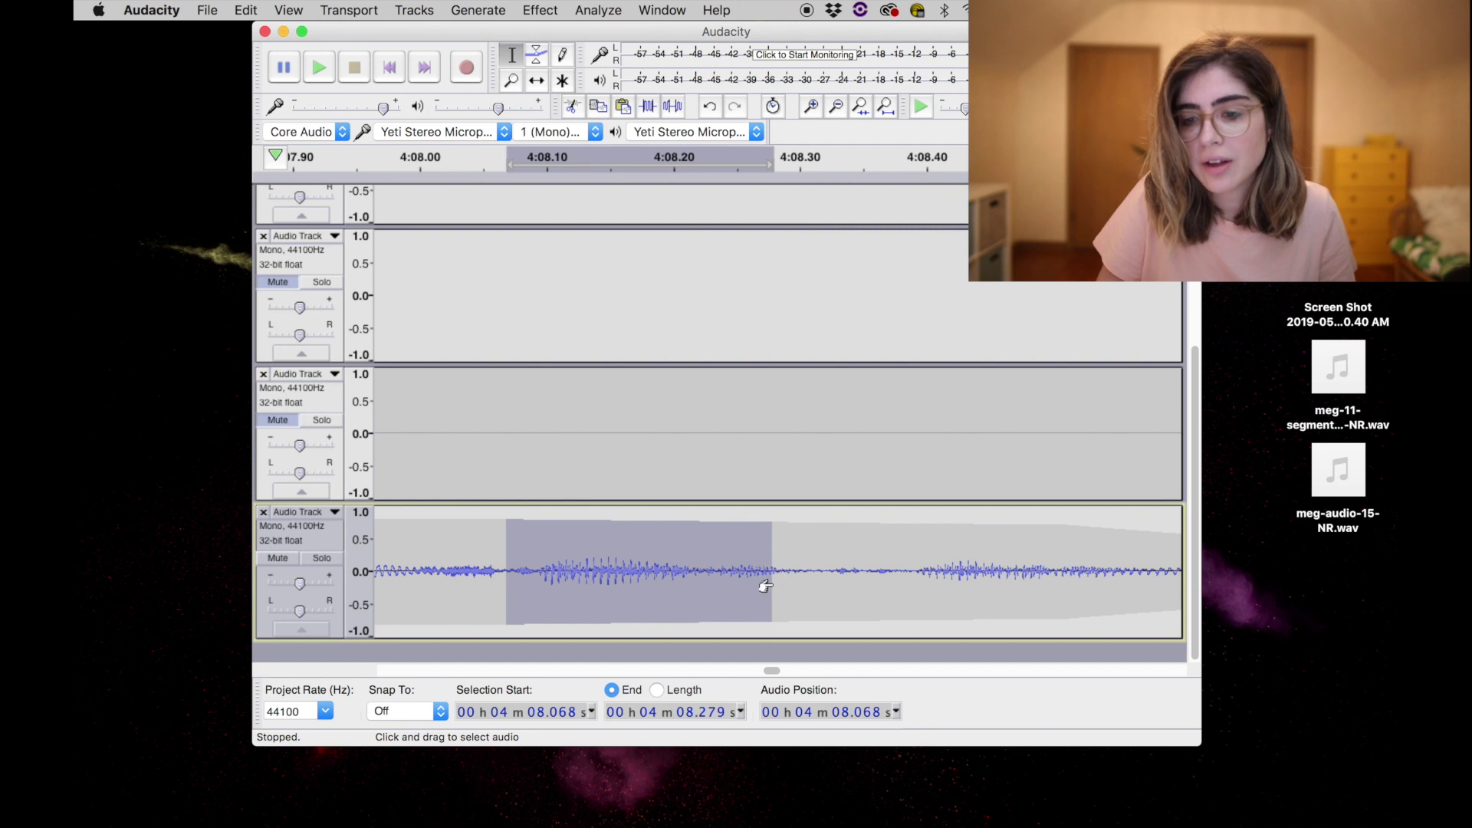
pyautogui.click(536, 56)
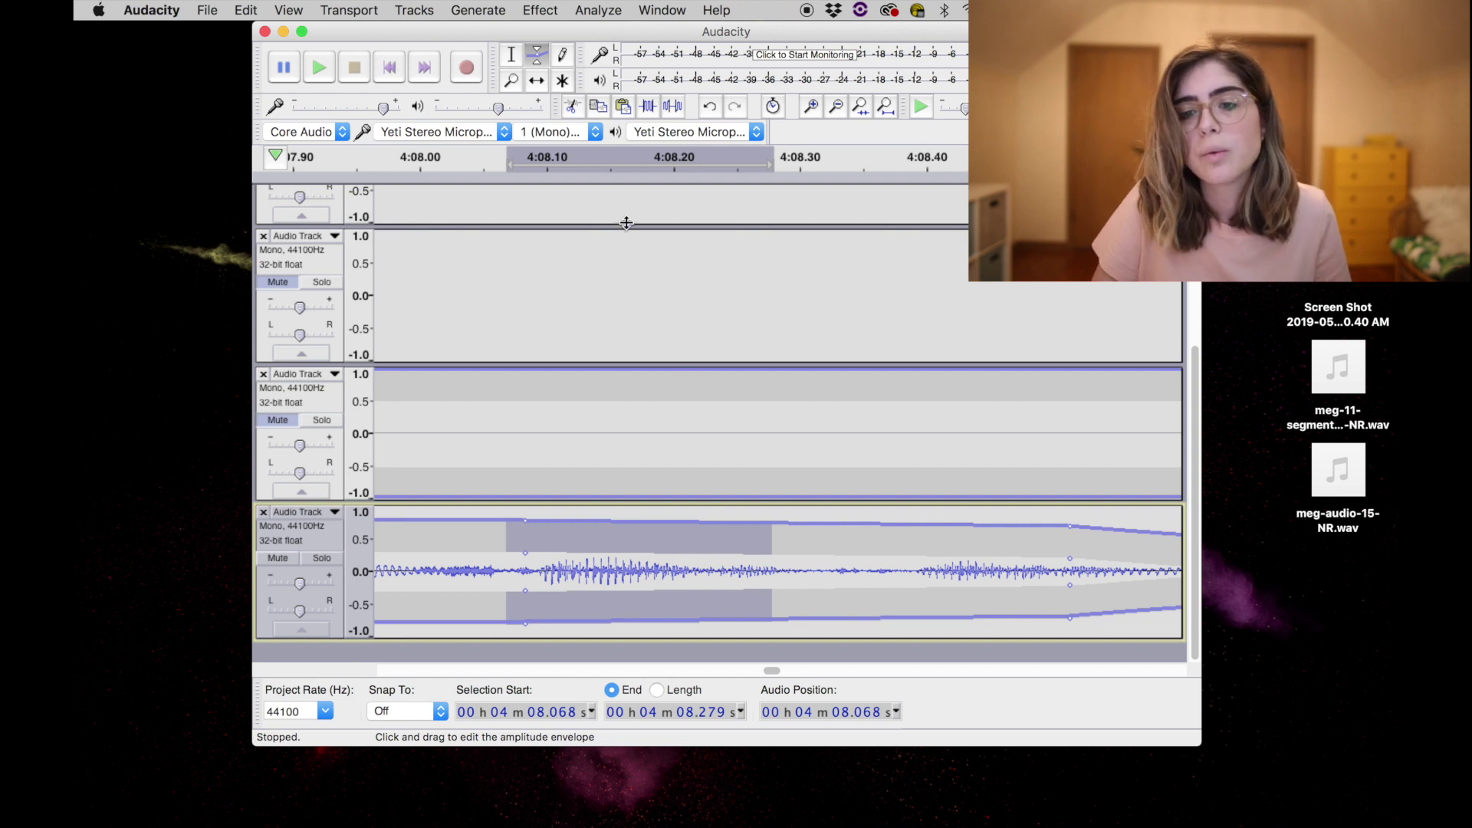
pyautogui.click(511, 81)
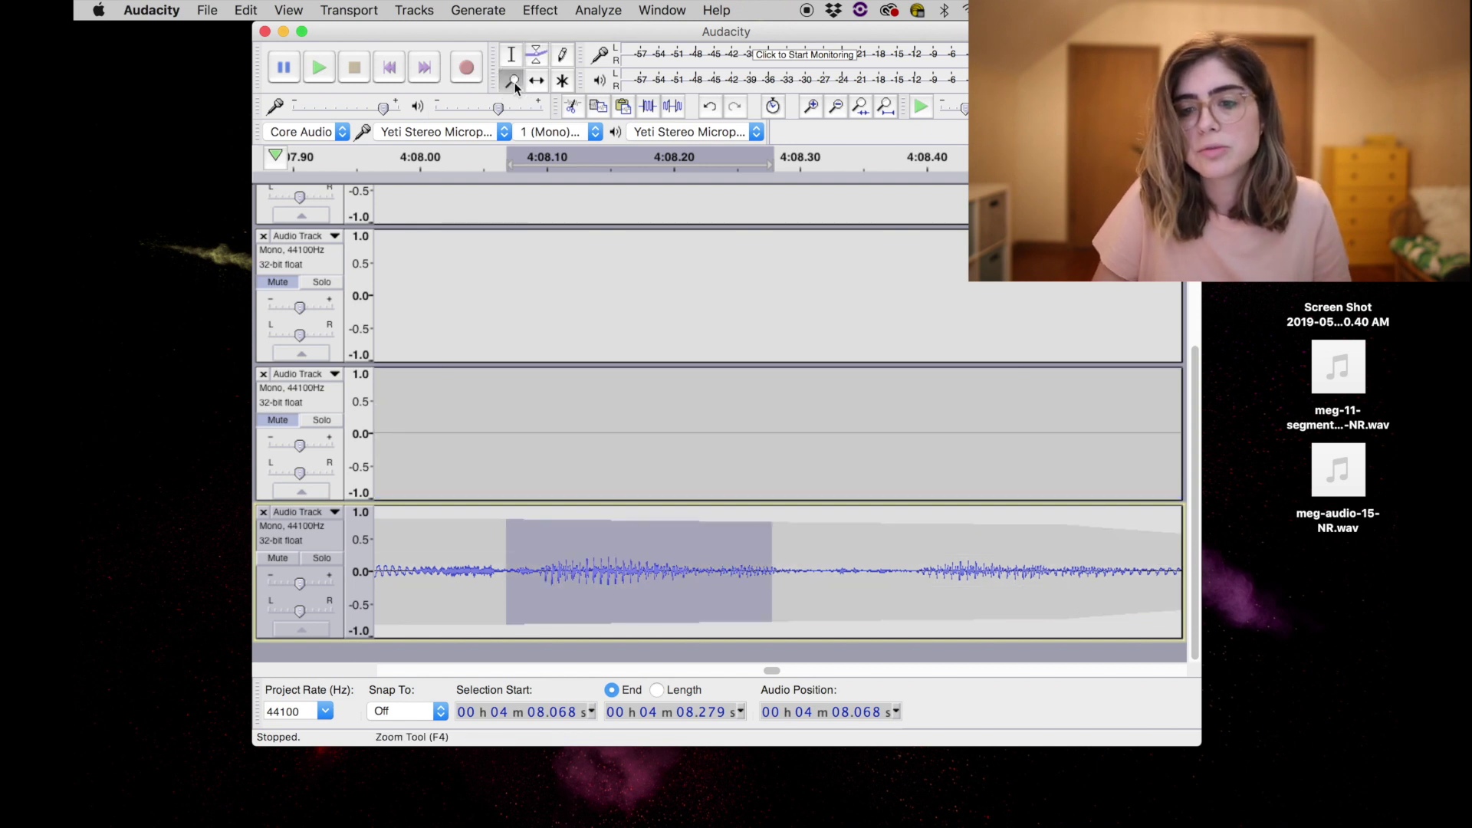
pyautogui.doubleClick(653, 571)
# - Zoom out several steps to bring the surrounding clips into view
pyautogui.click(839, 108)
pyautogui.click(839, 109)
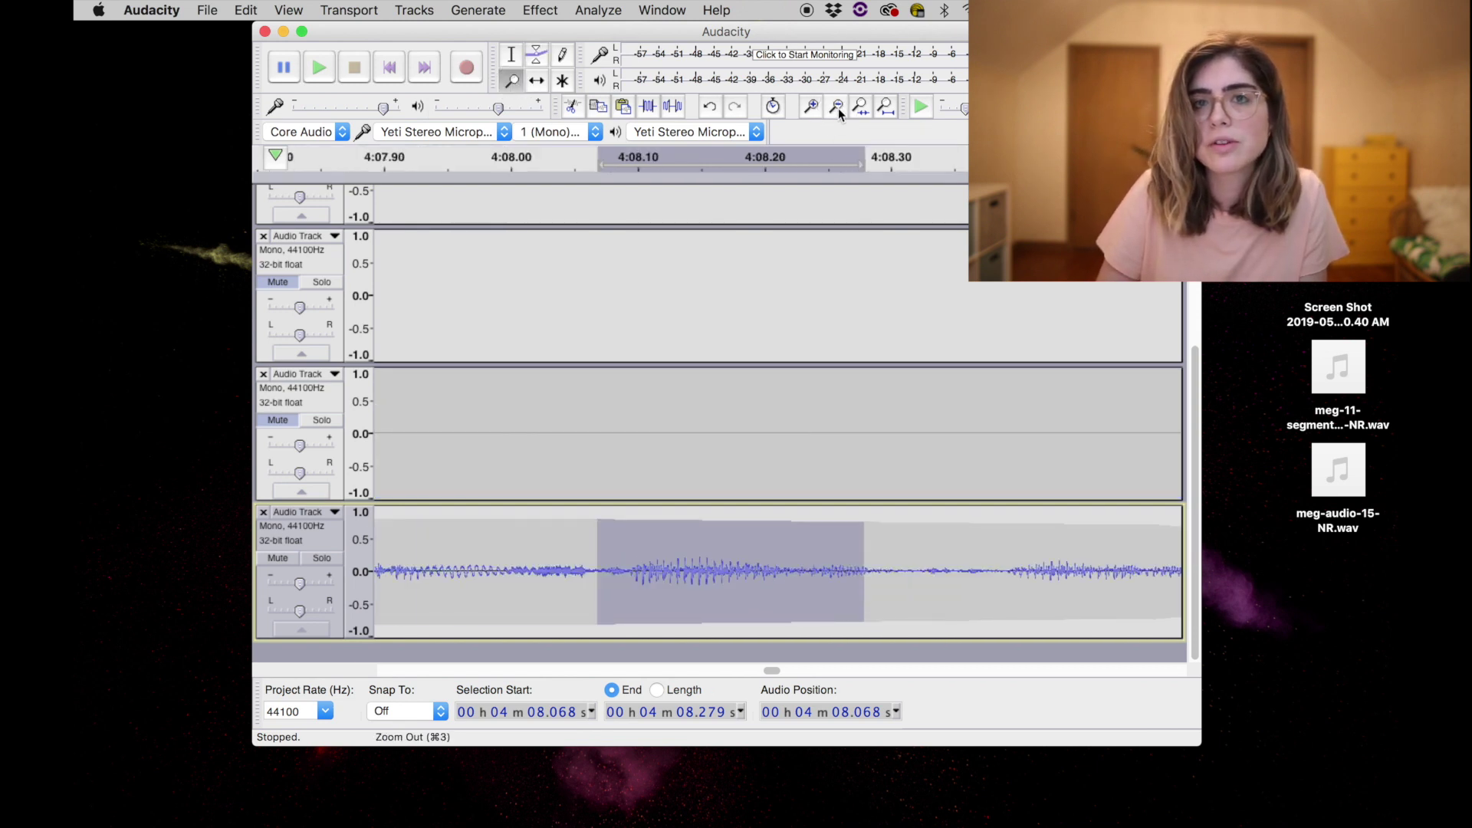
pyautogui.click(838, 108)
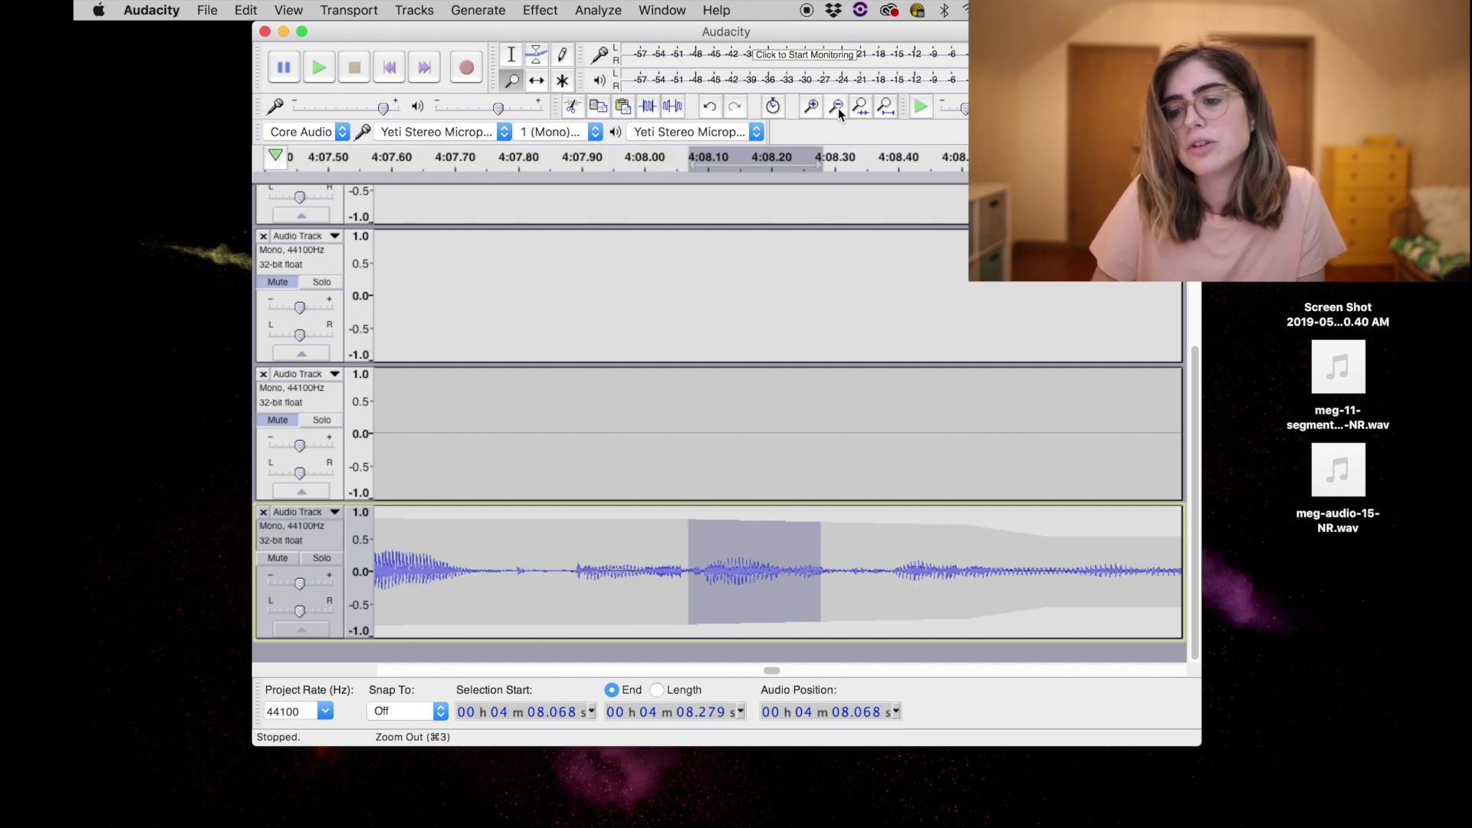
pyautogui.click(839, 108)
pyautogui.click(839, 108)
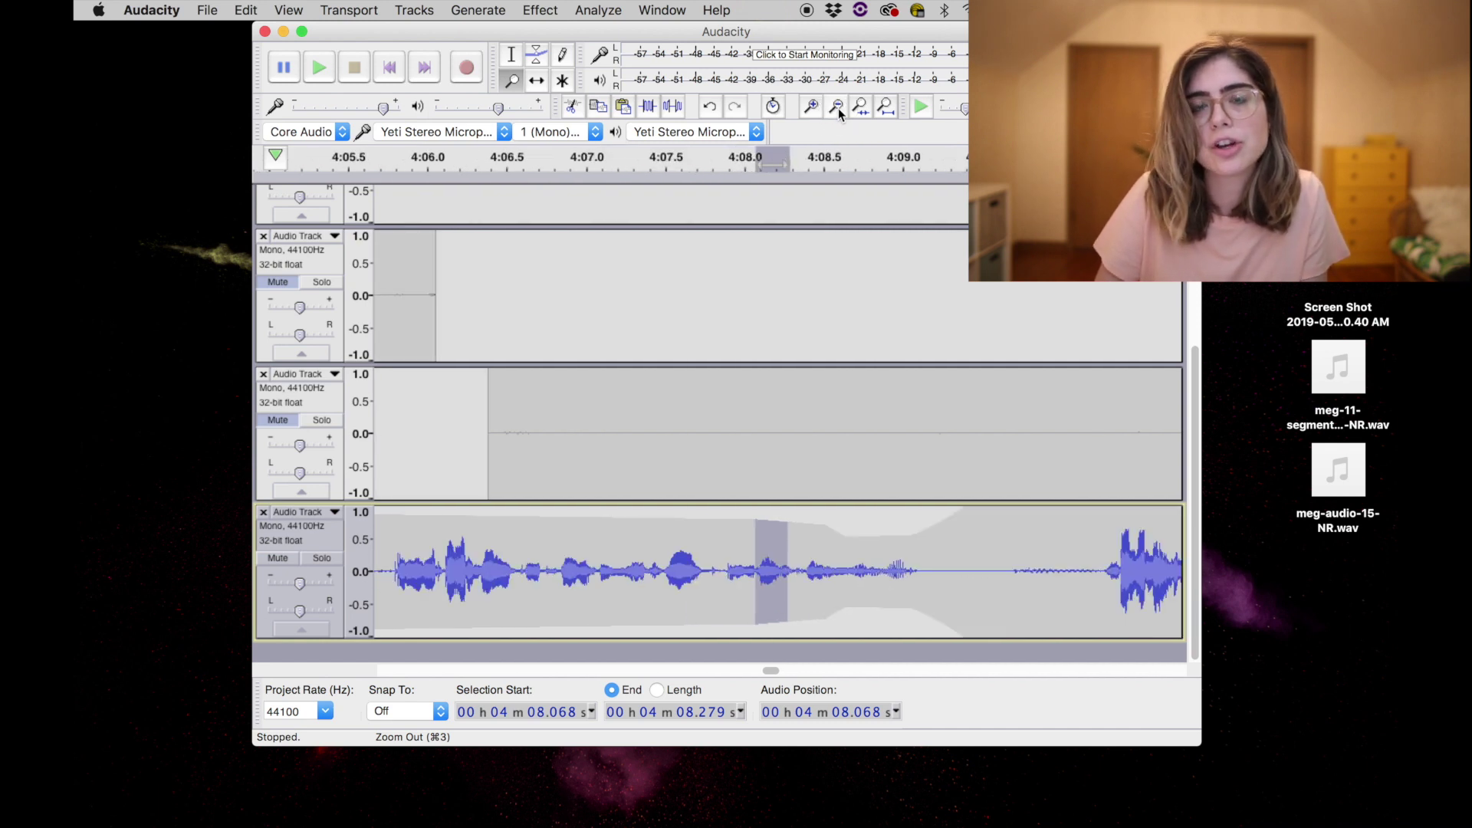
# - Slide the bottom track's clip slightly later so it starts around 4:05.5
pyautogui.click(536, 80)
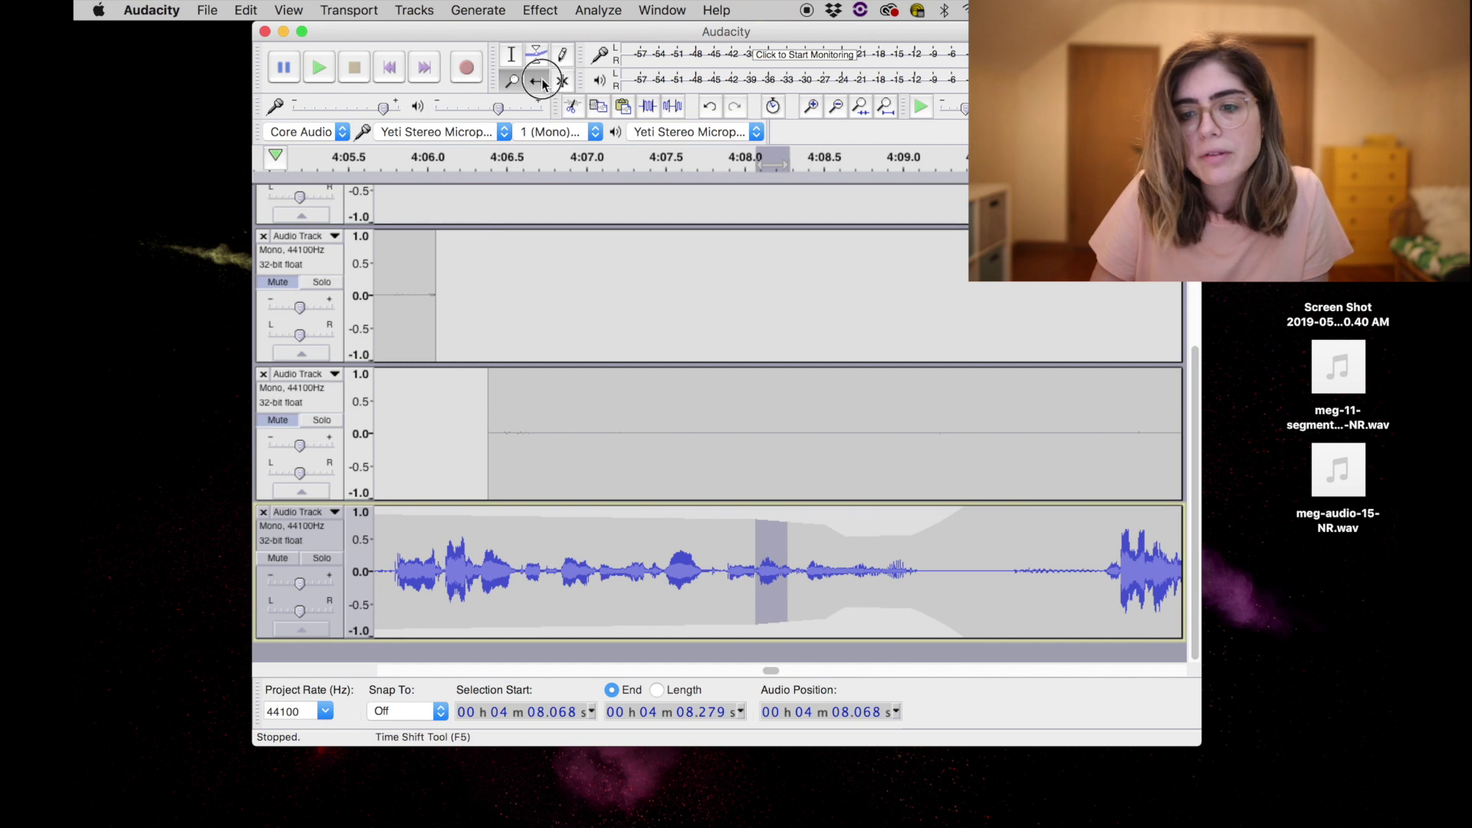
pyautogui.moveTo(713, 552)
pyautogui.mouseDown()
pyautogui.moveTo(562, 536)
pyautogui.moveTo(727, 544)
pyautogui.mouseUp()
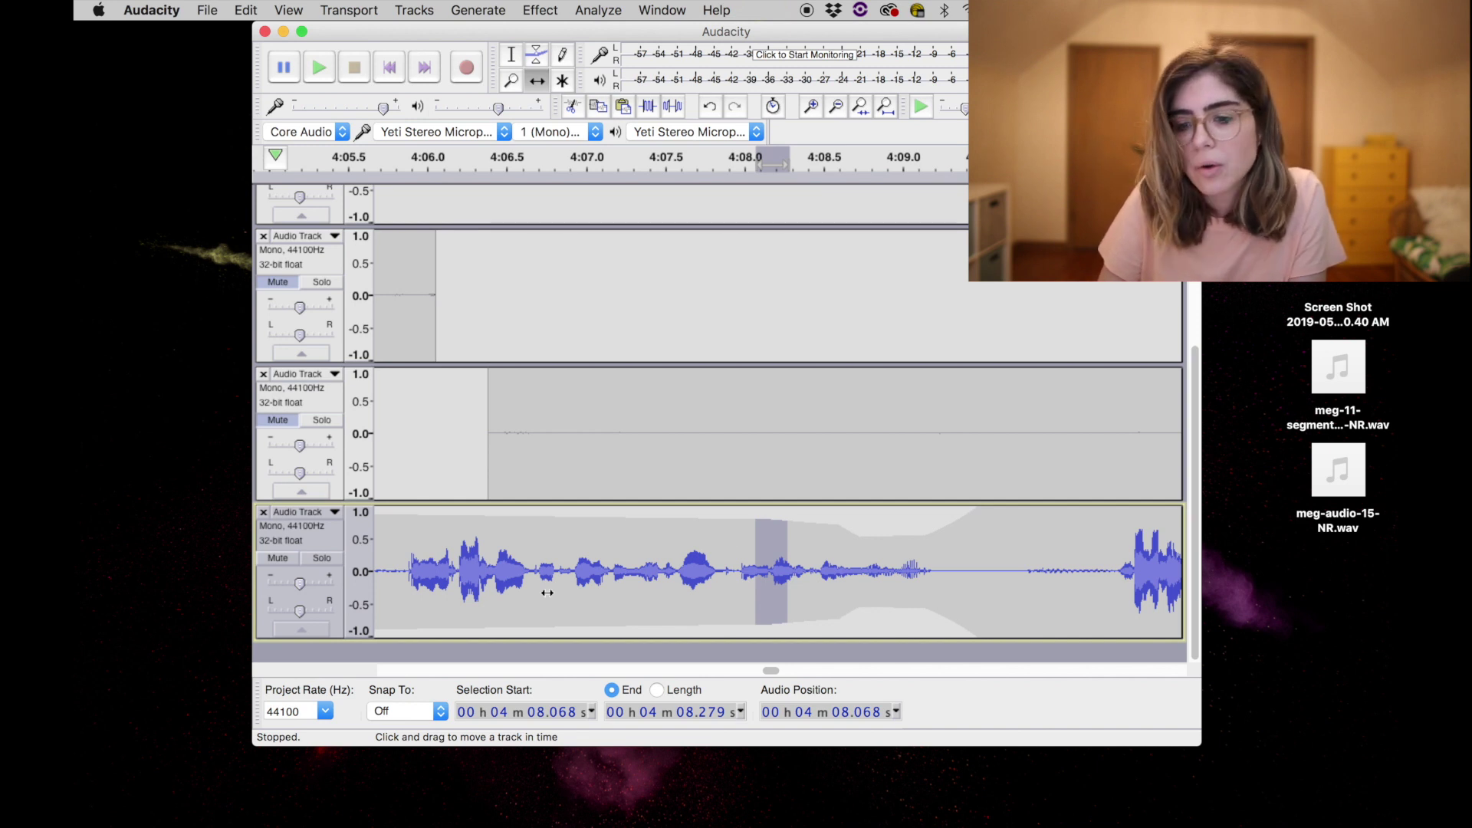
pyautogui.hscroll(-5, 545, 592)
# - Split the bottom track's clip at 4:09.330 using Edit > Clip Boundaries > Split
pyautogui.click(521, 57)
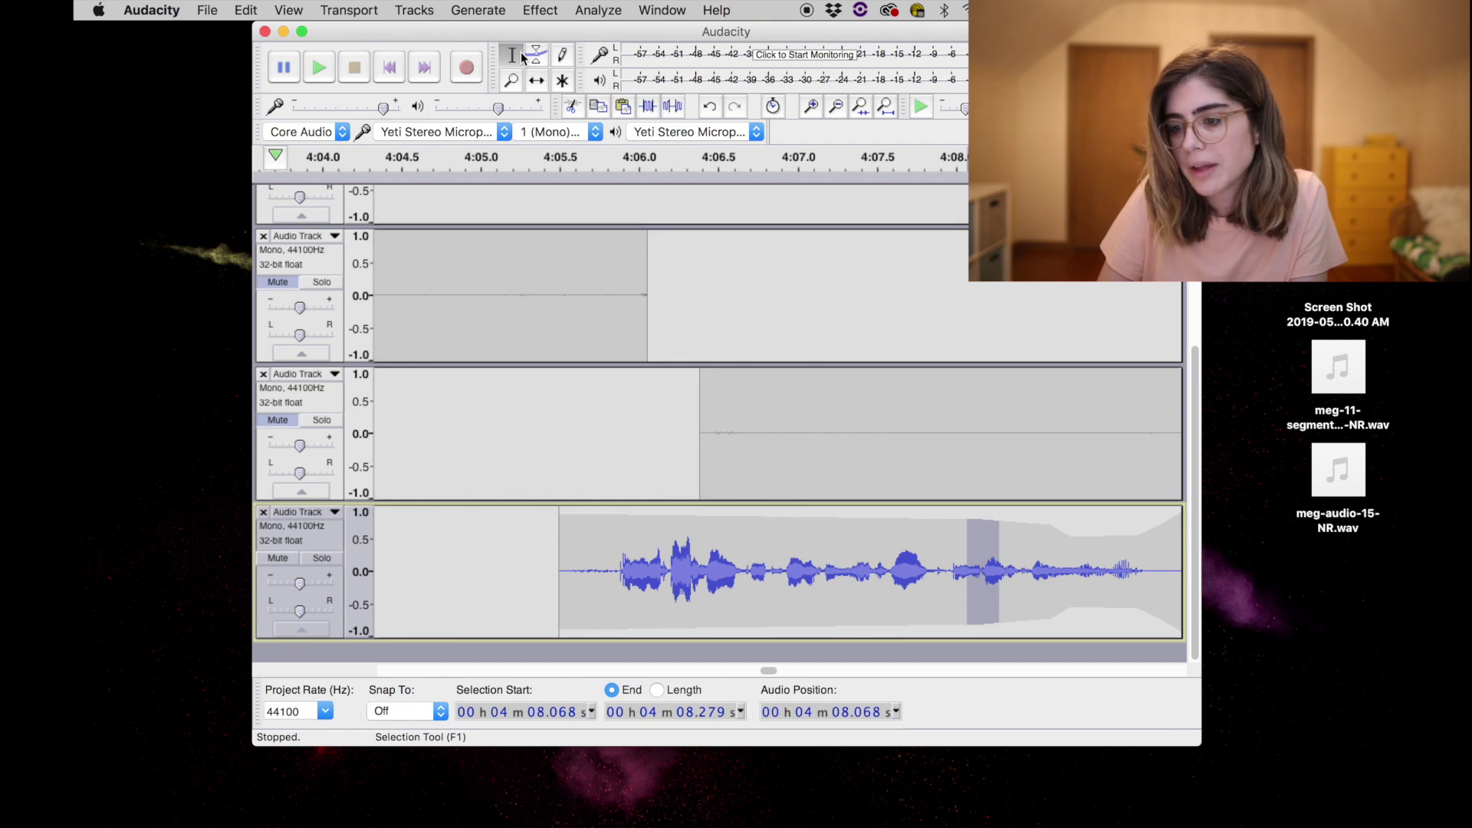
pyautogui.click(1166, 569)
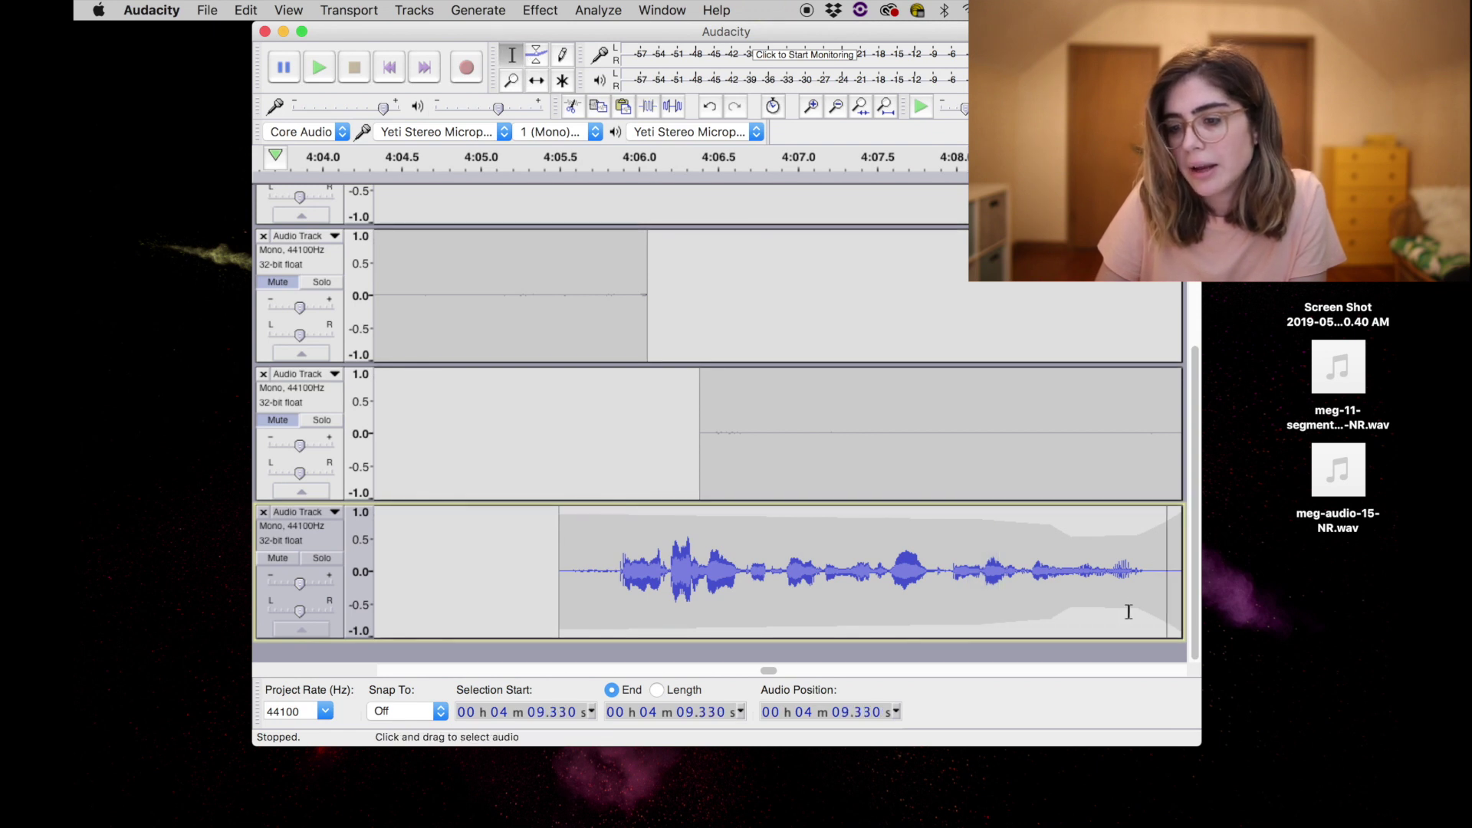
pyautogui.hscroll(10, 634, 553)
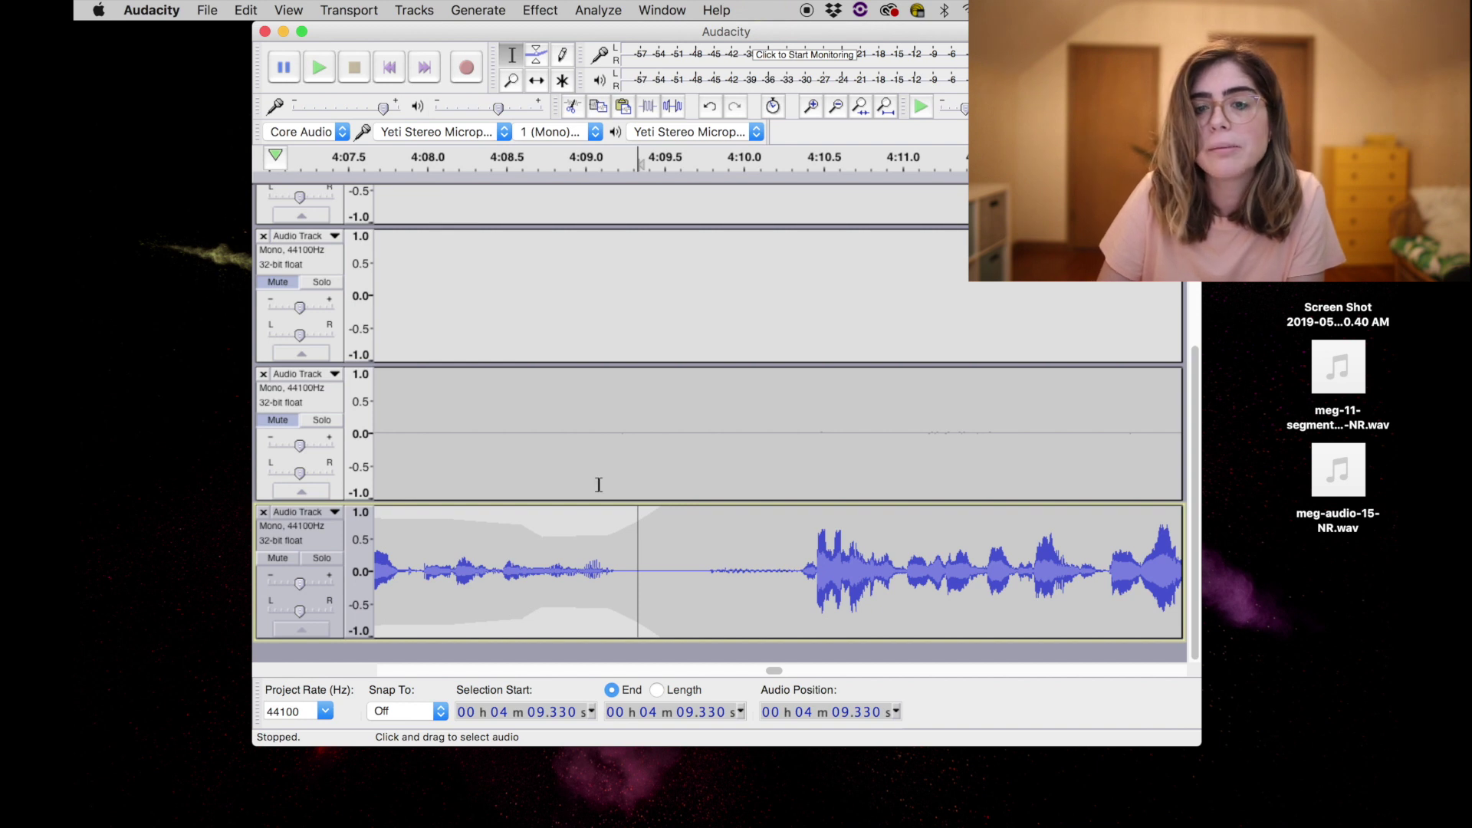
pyautogui.click(245, 10)
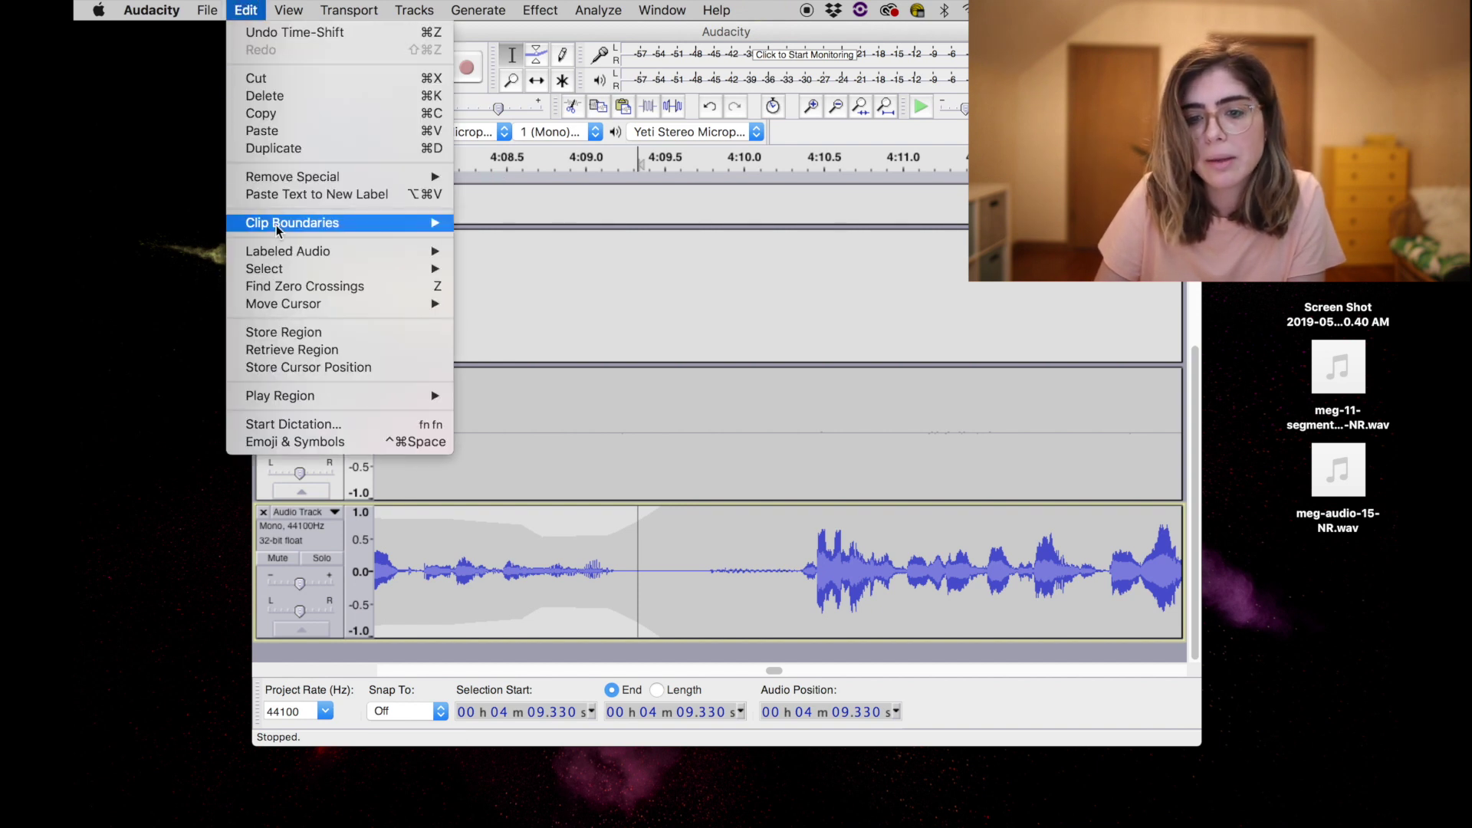
pyautogui.moveTo(276, 224)
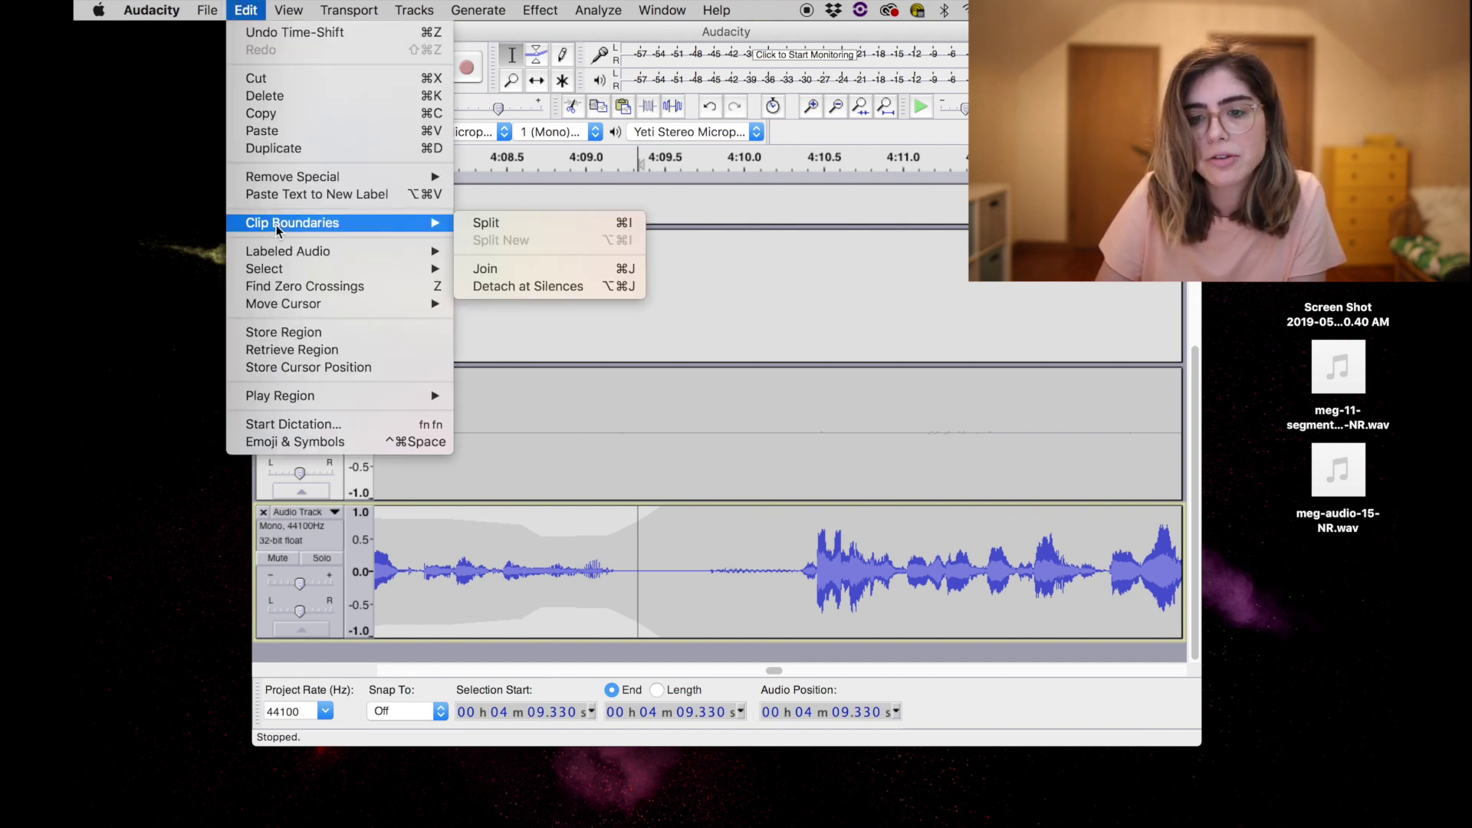
pyautogui.click(622, 230)
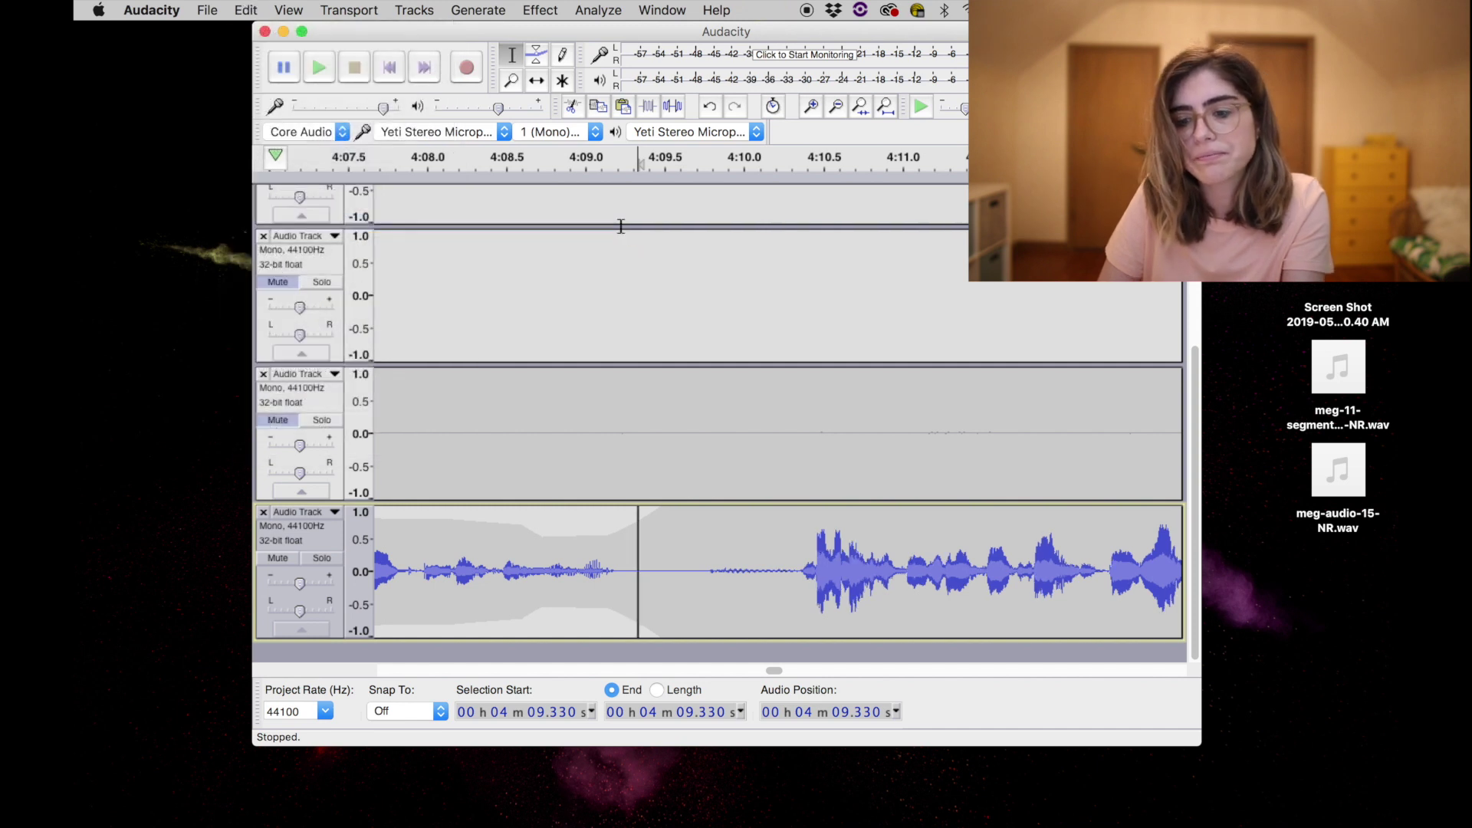
# - Move the bottom track's small first clip to the start of the timeline
pyautogui.click(537, 81)
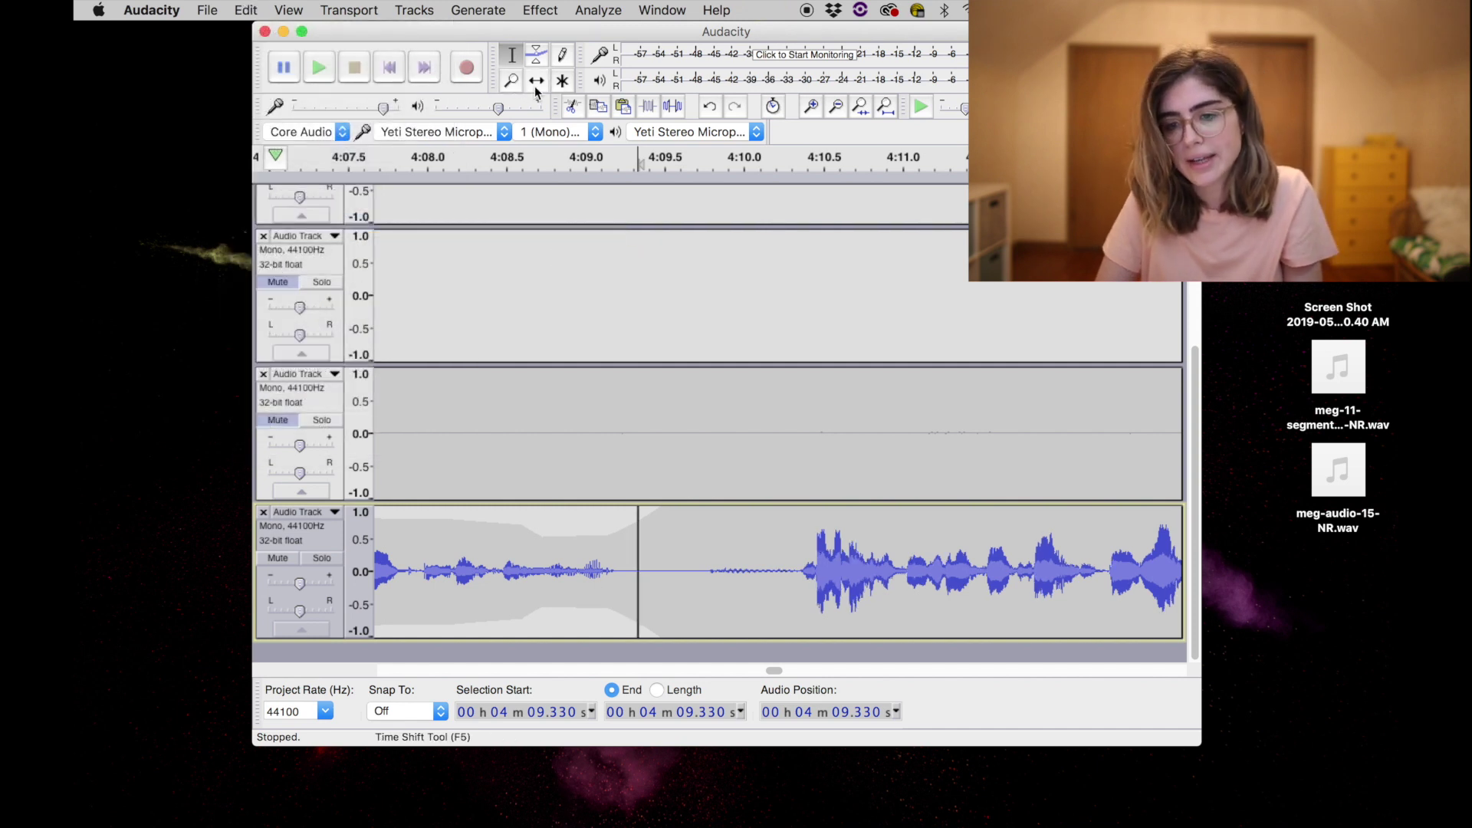
pyautogui.moveTo(546, 608); pyautogui.dragTo(496, 608)
pyautogui.hscroll(-5, 497, 608)
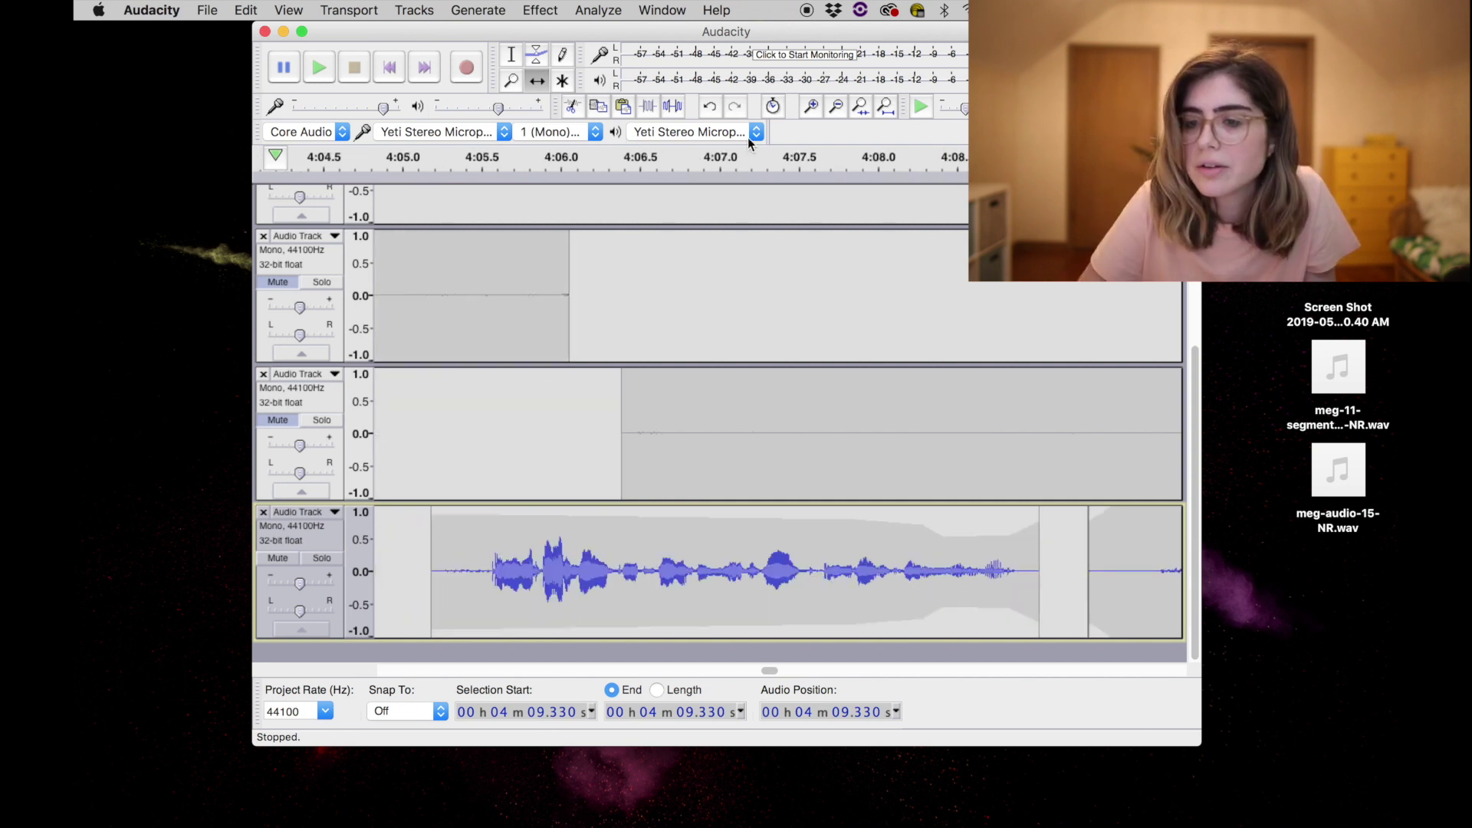
pyautogui.click(835, 109)
pyautogui.click(835, 109)
pyautogui.click(835, 108)
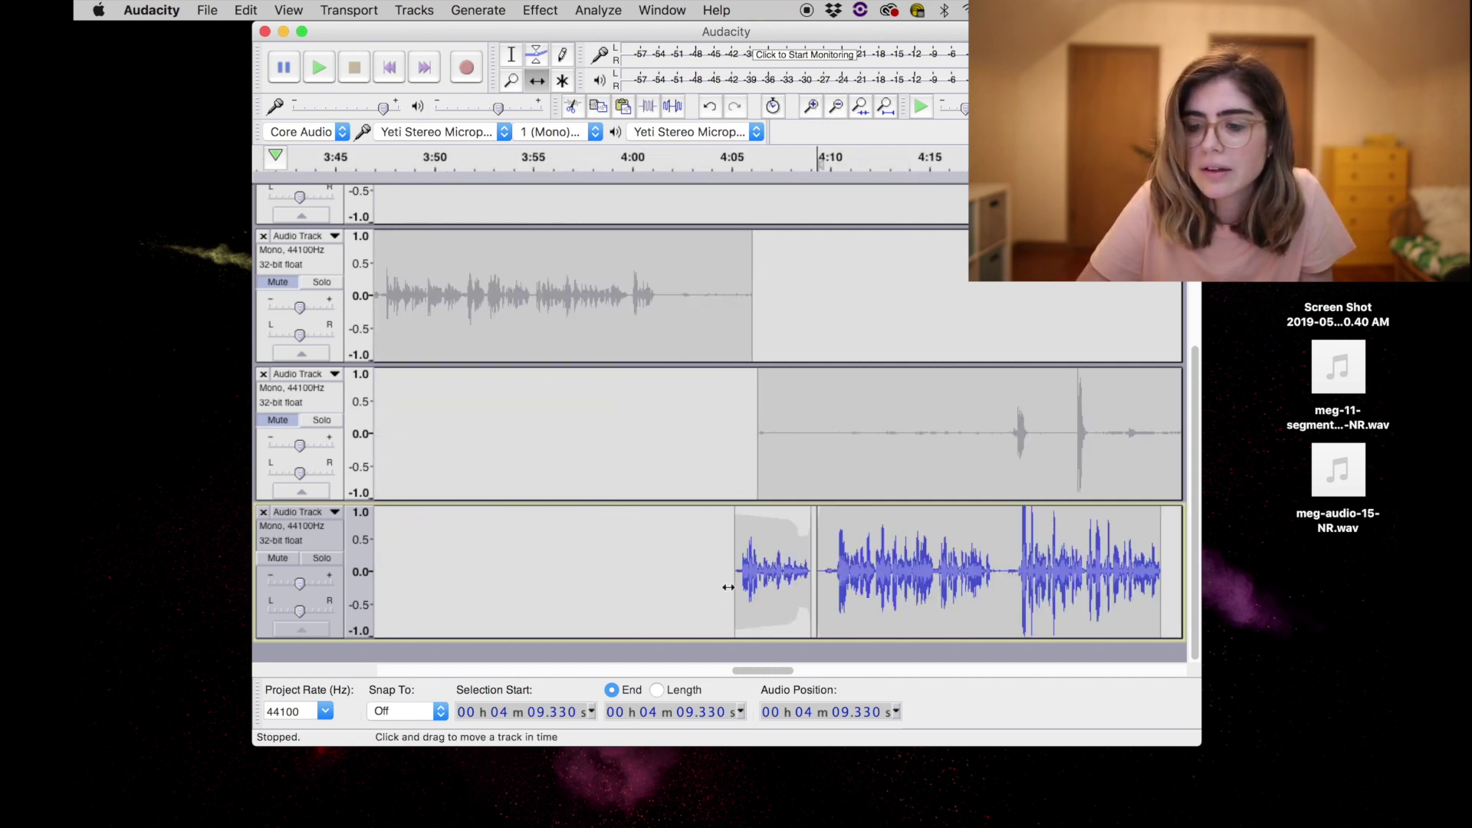
pyautogui.moveTo(769, 594); pyautogui.dragTo(444, 595)
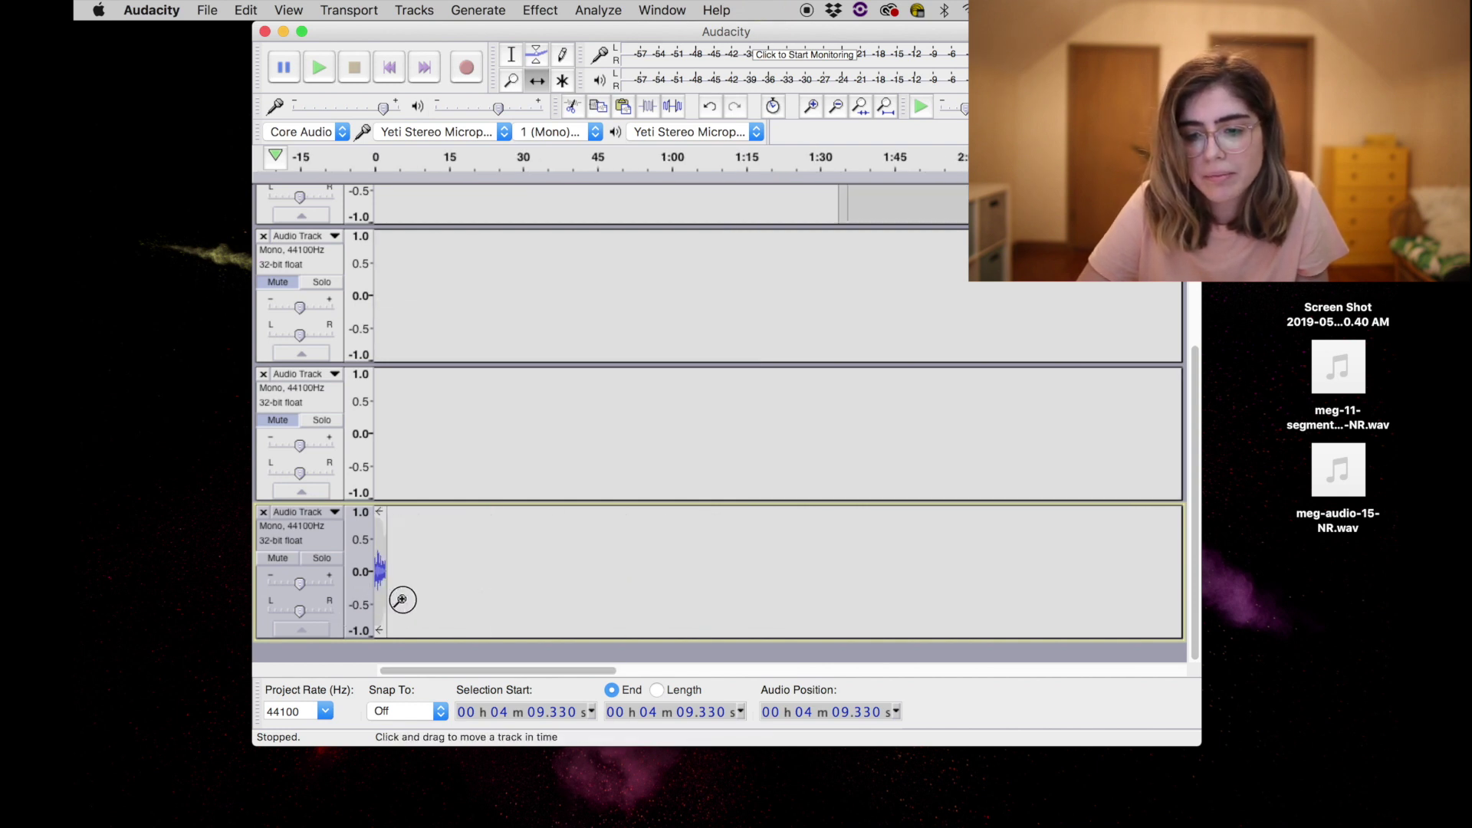
pyautogui.moveTo(401, 595); pyautogui.dragTo(391, 598)
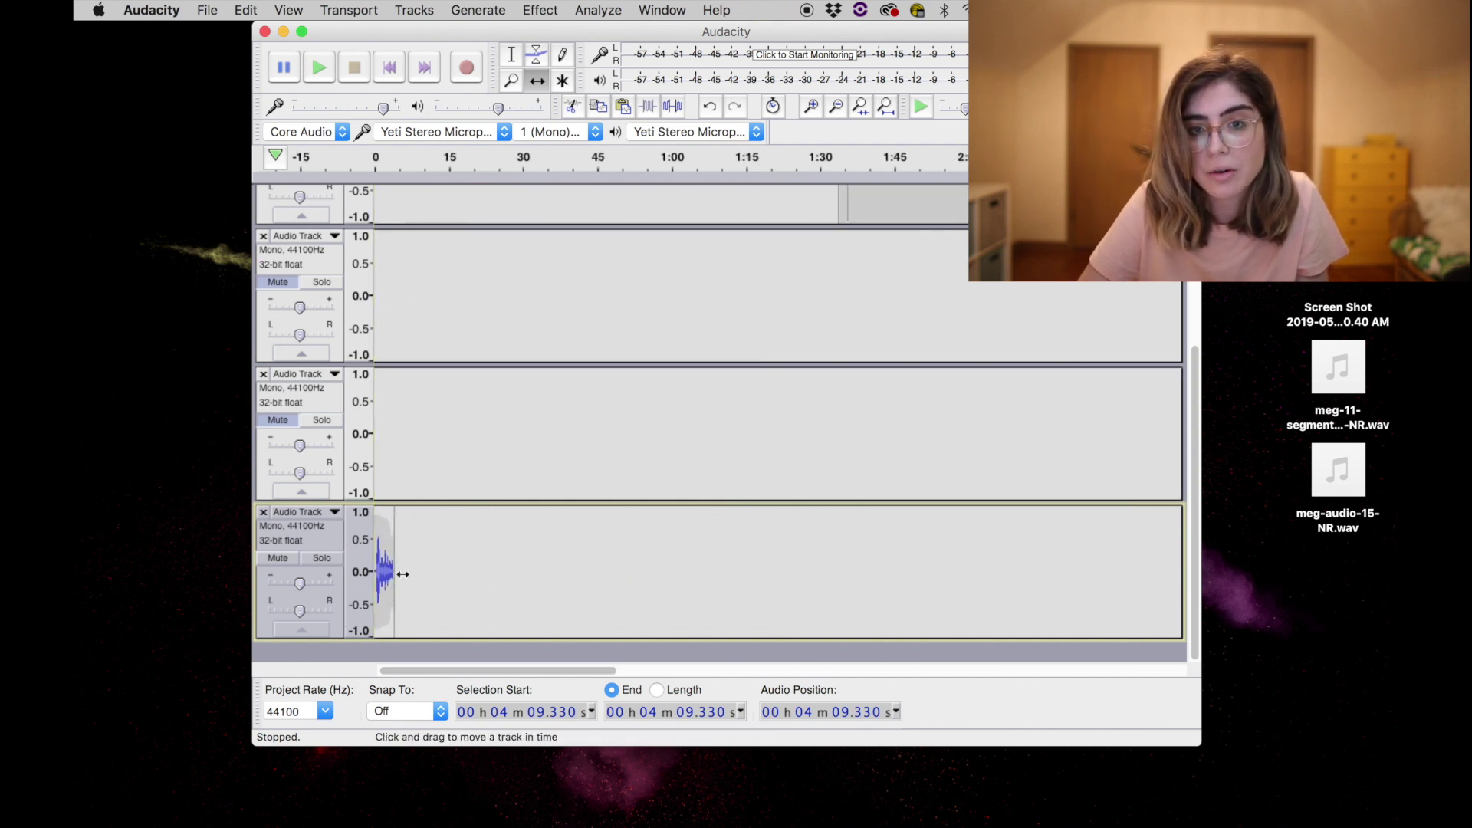
pyautogui.hscroll(10, 776, 603)
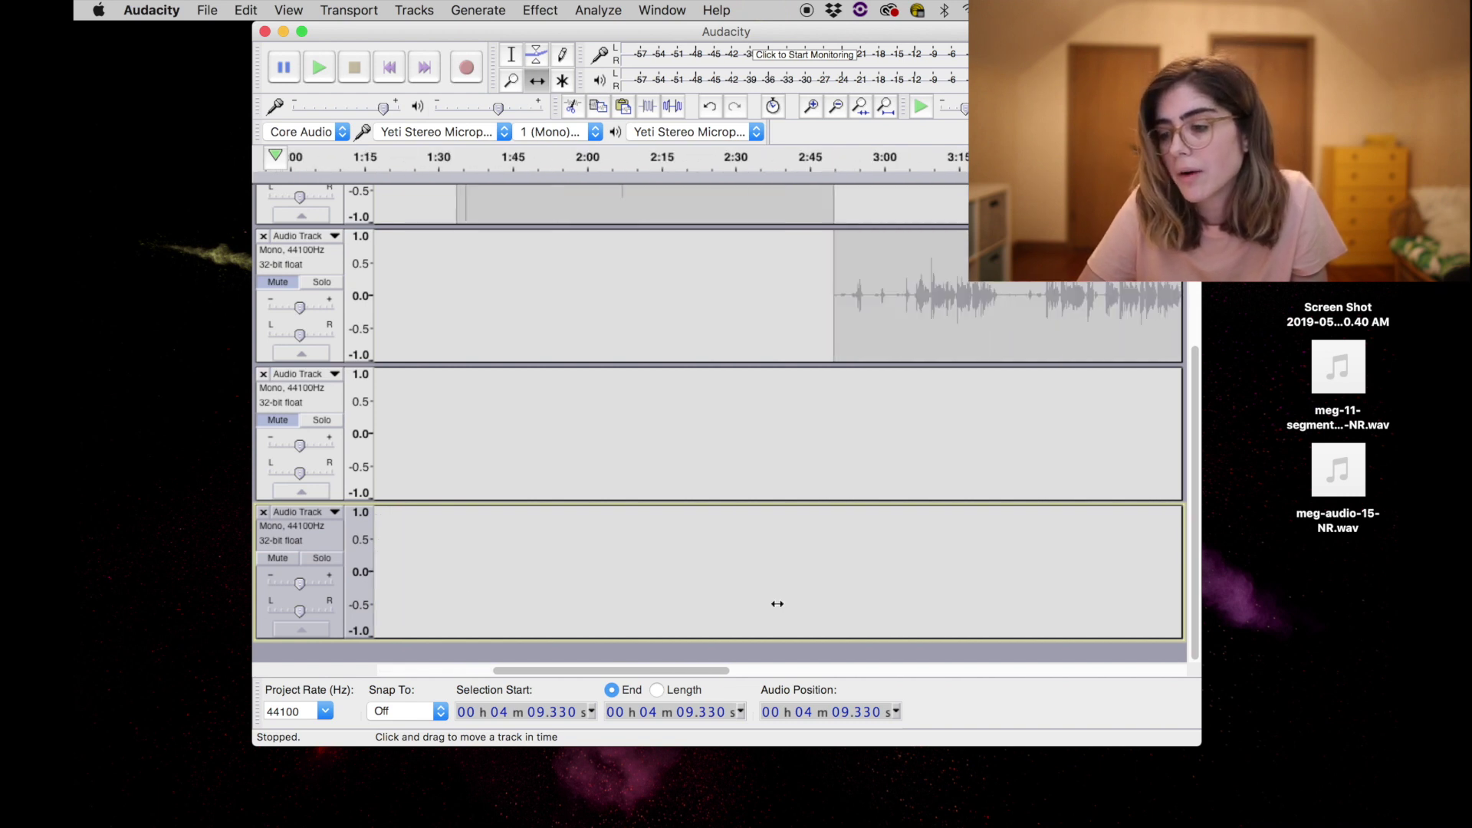
pyautogui.hscroll(-2, 776, 603)
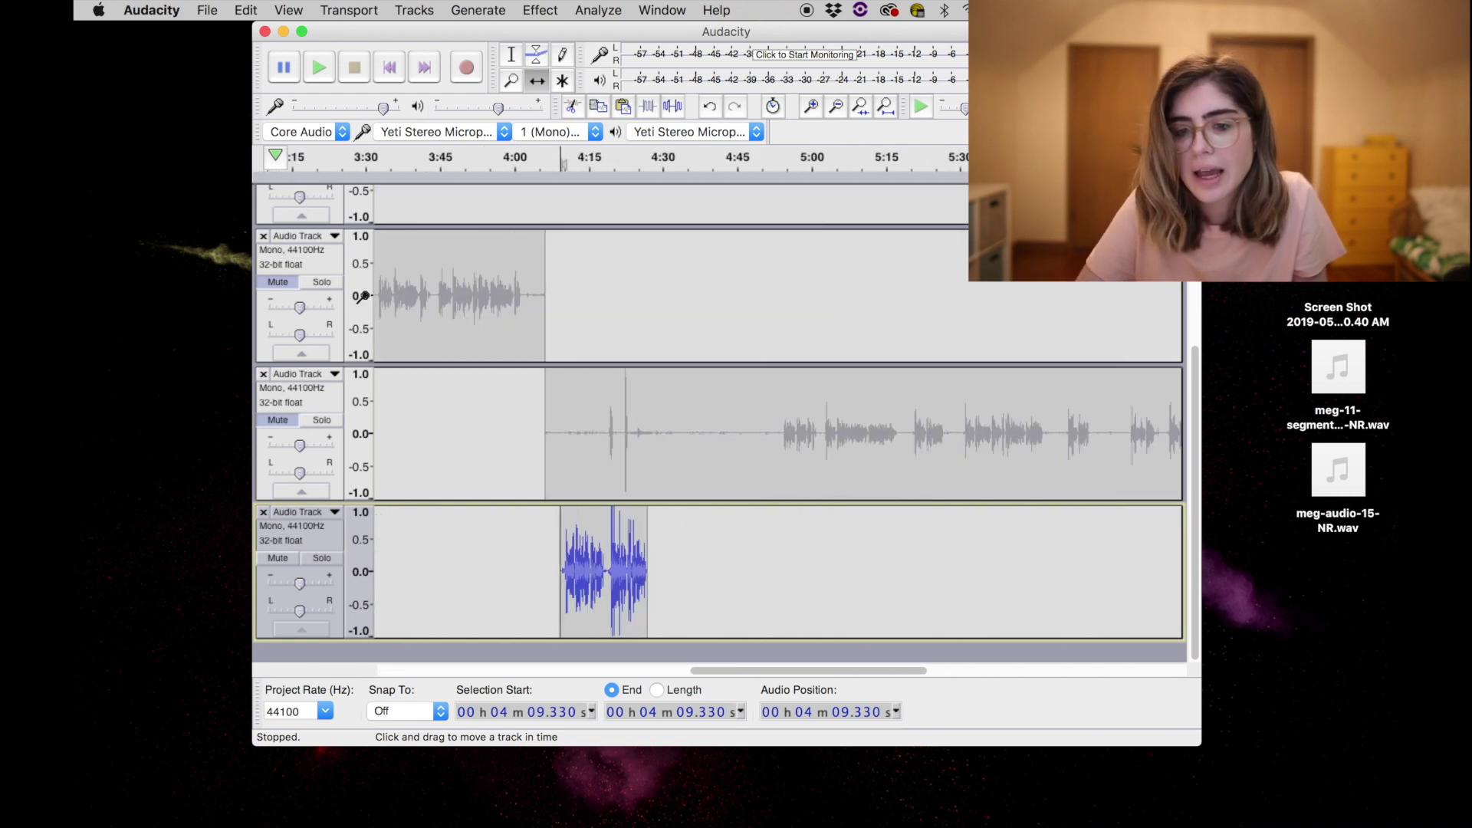
# - Unmute the upper track, keep the long recording track muted, and select the 3:05.9–3:23.6 passage
pyautogui.click(284, 282)
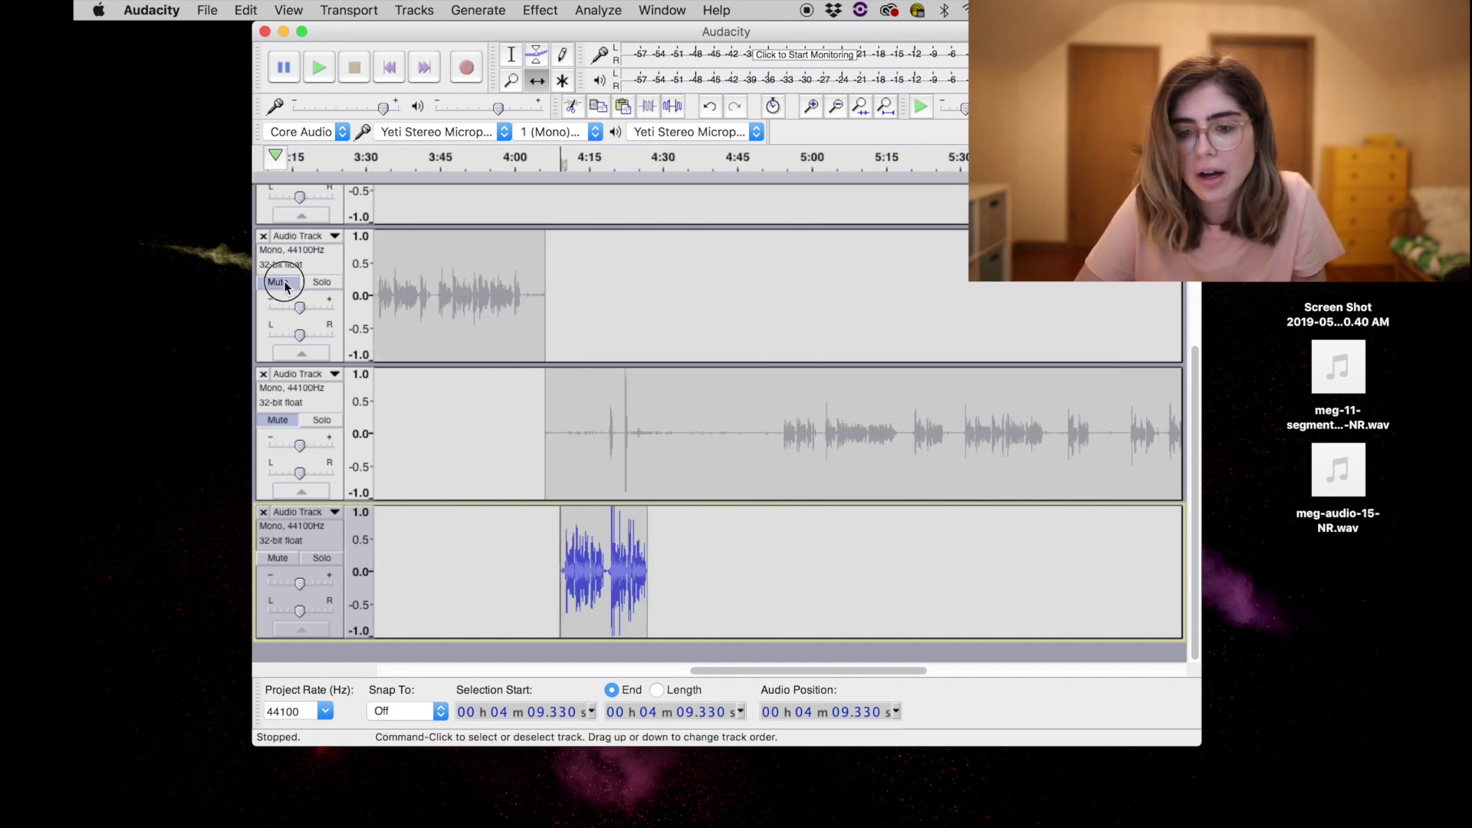
pyautogui.click(282, 420)
pyautogui.click(283, 426)
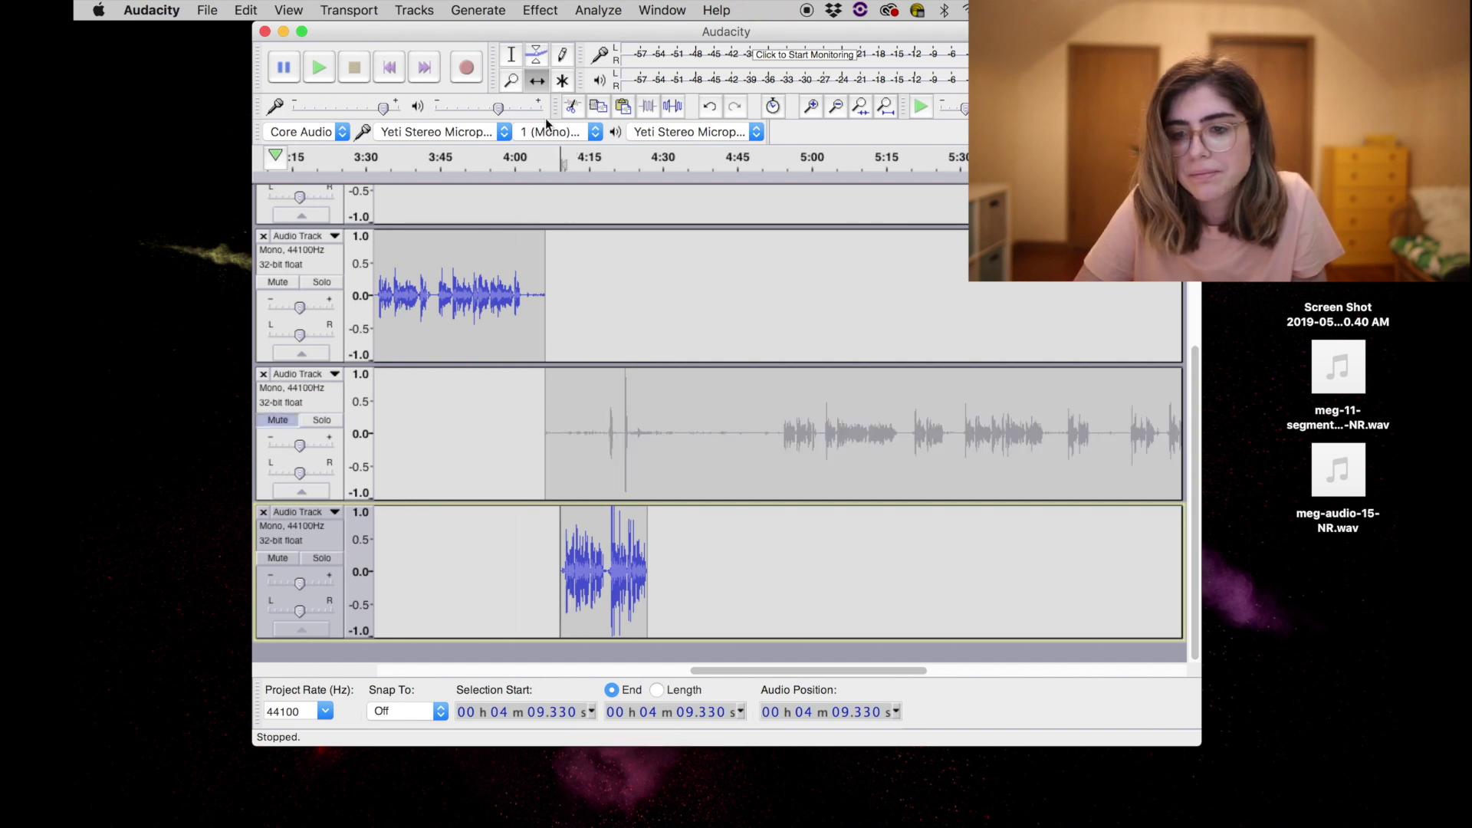
pyautogui.hscroll(-10, 698, 307)
pyautogui.moveTo(697, 307); pyautogui.dragTo(784, 323)
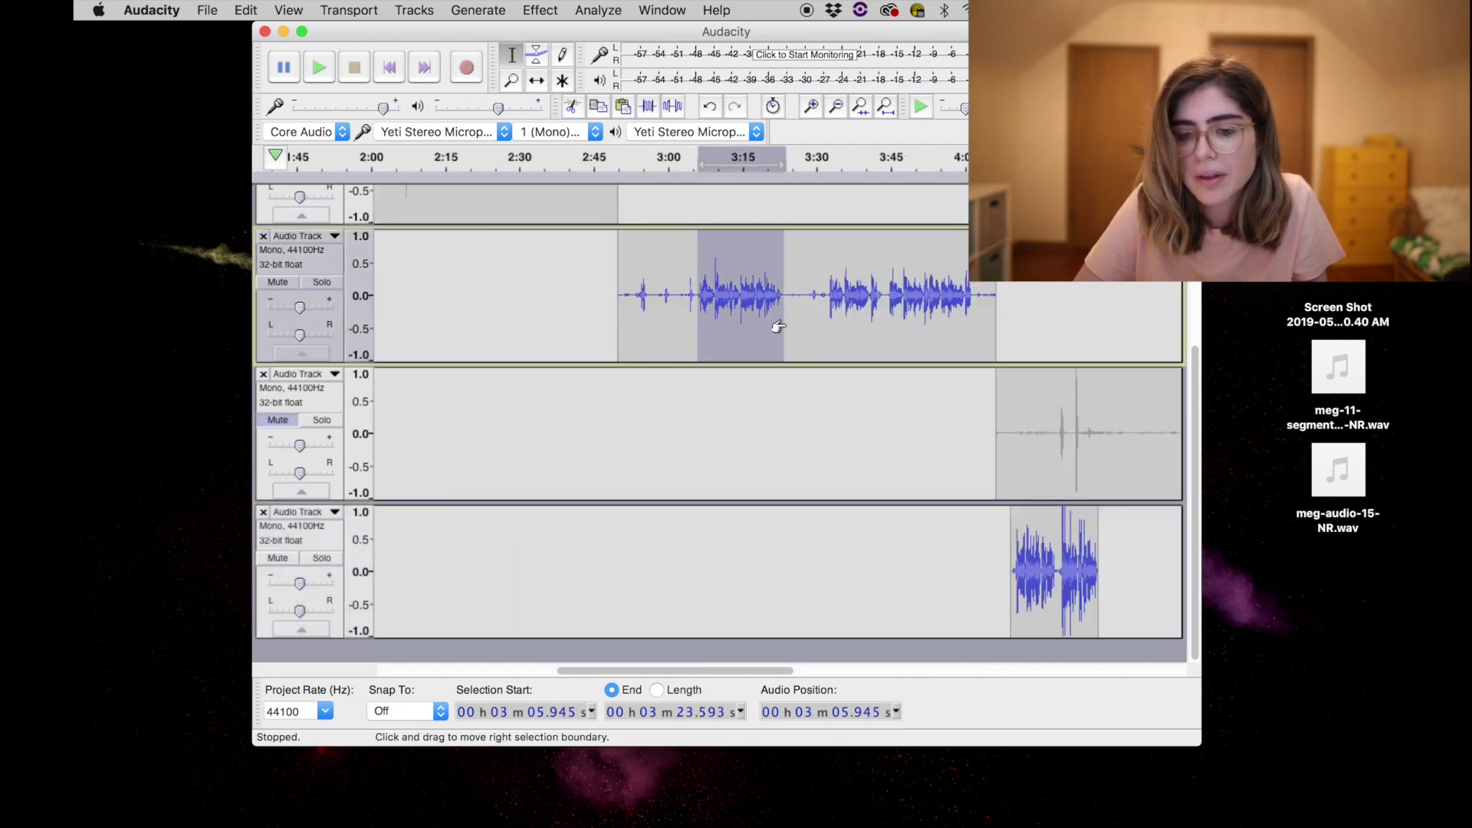
# - Cut the selected 3:05.9–3:23.6 passage from the upper track
pyautogui.click(246, 9)
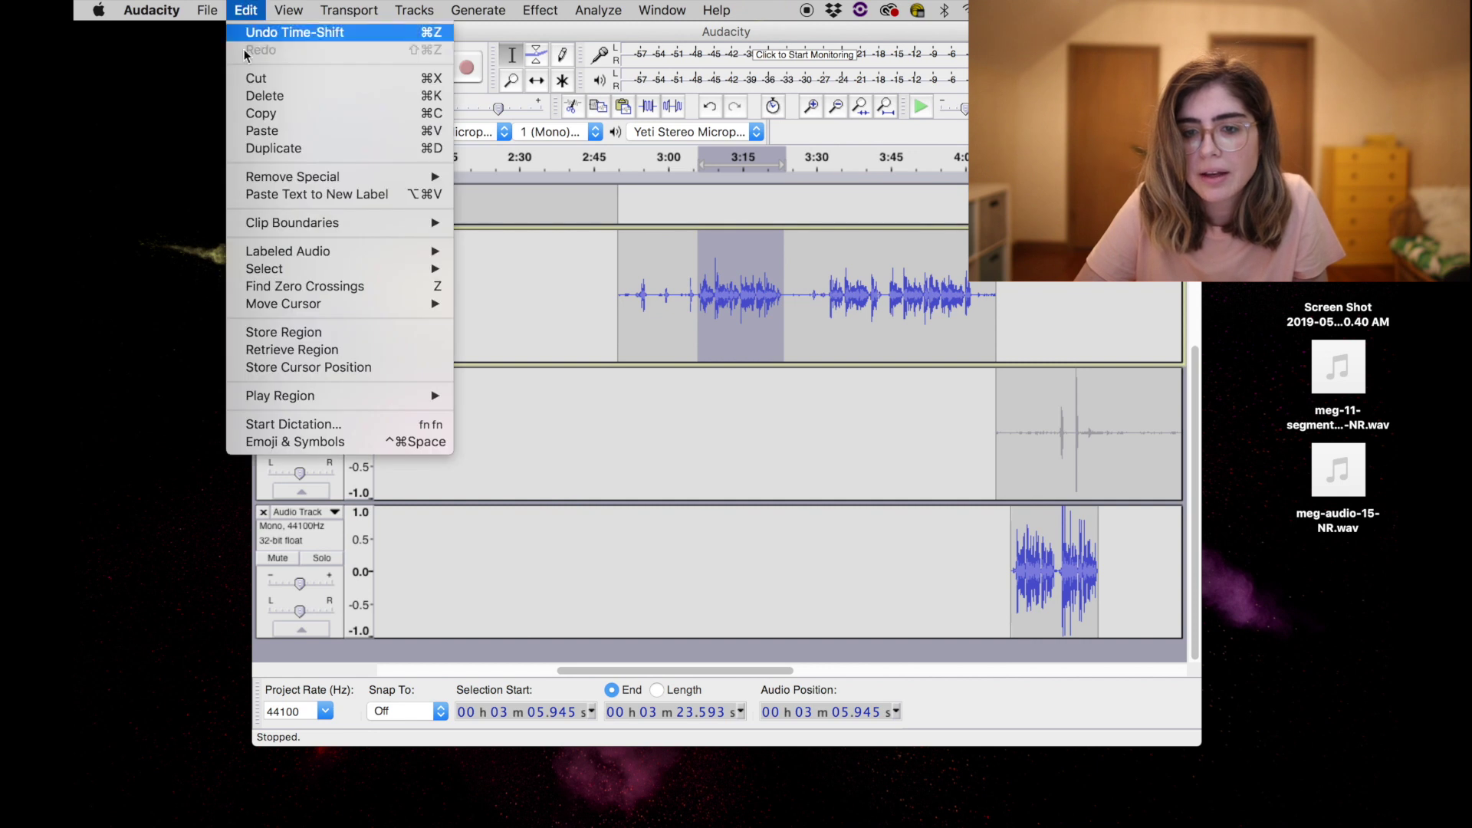
pyautogui.click(250, 92)
pyautogui.click(368, 485)
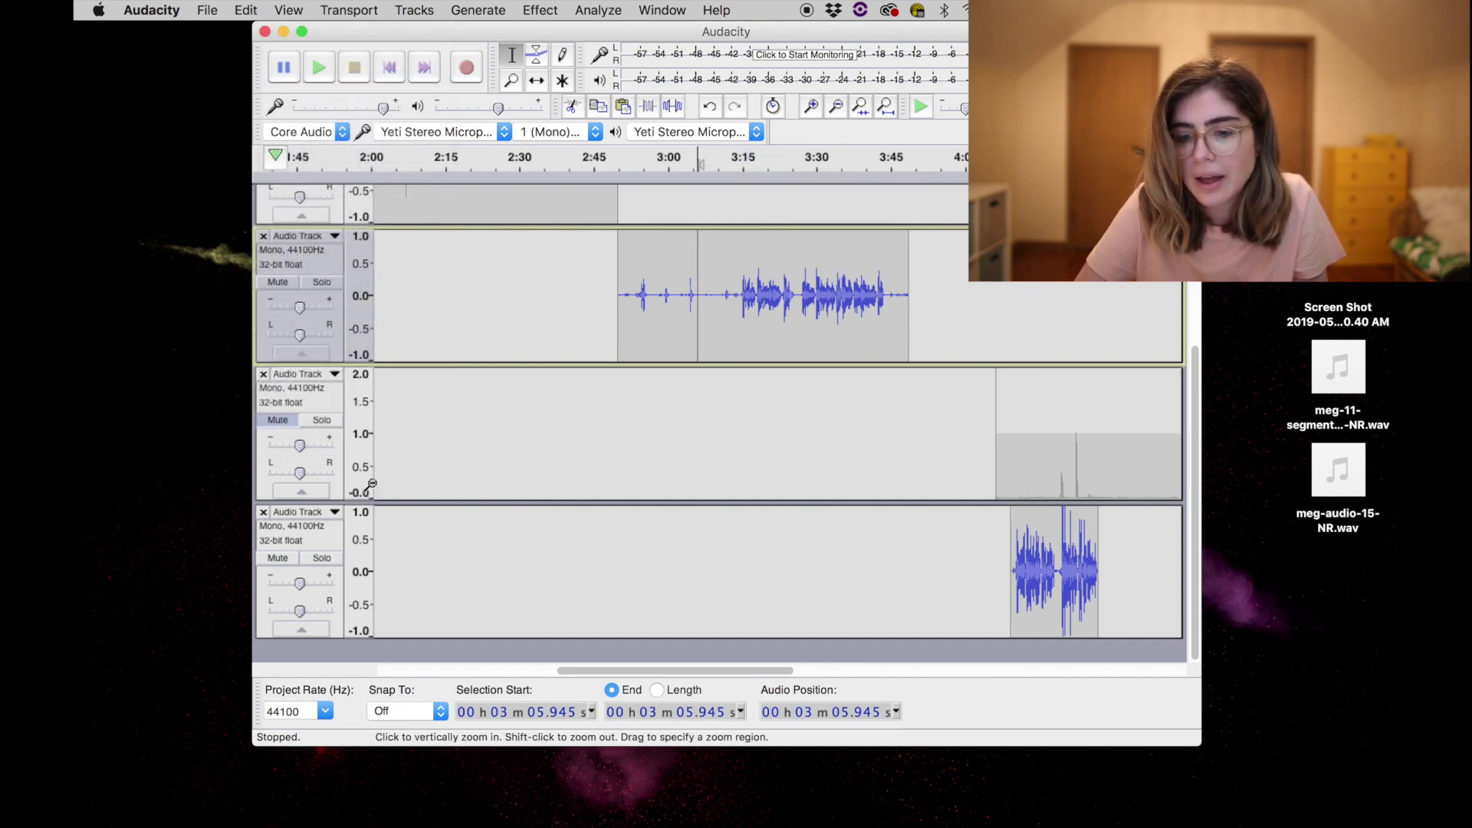
# - Paste the cut passage into the bottom track at 5.944 s and zoom in on it
pyautogui.hscroll(-10, 403, 581)
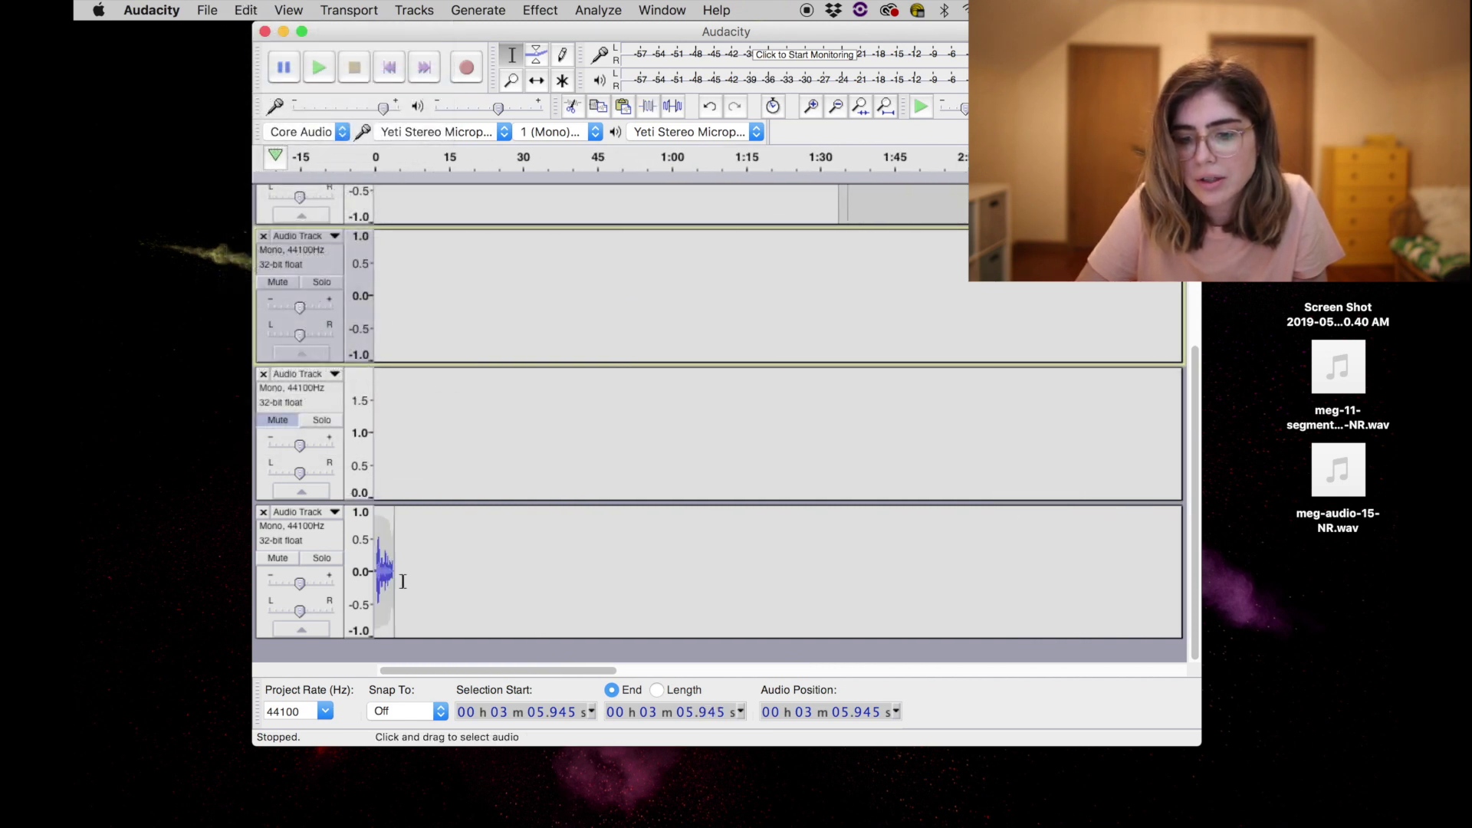
pyautogui.scroll(1, 404, 575)
pyautogui.click(404, 578)
pyautogui.click(247, 9)
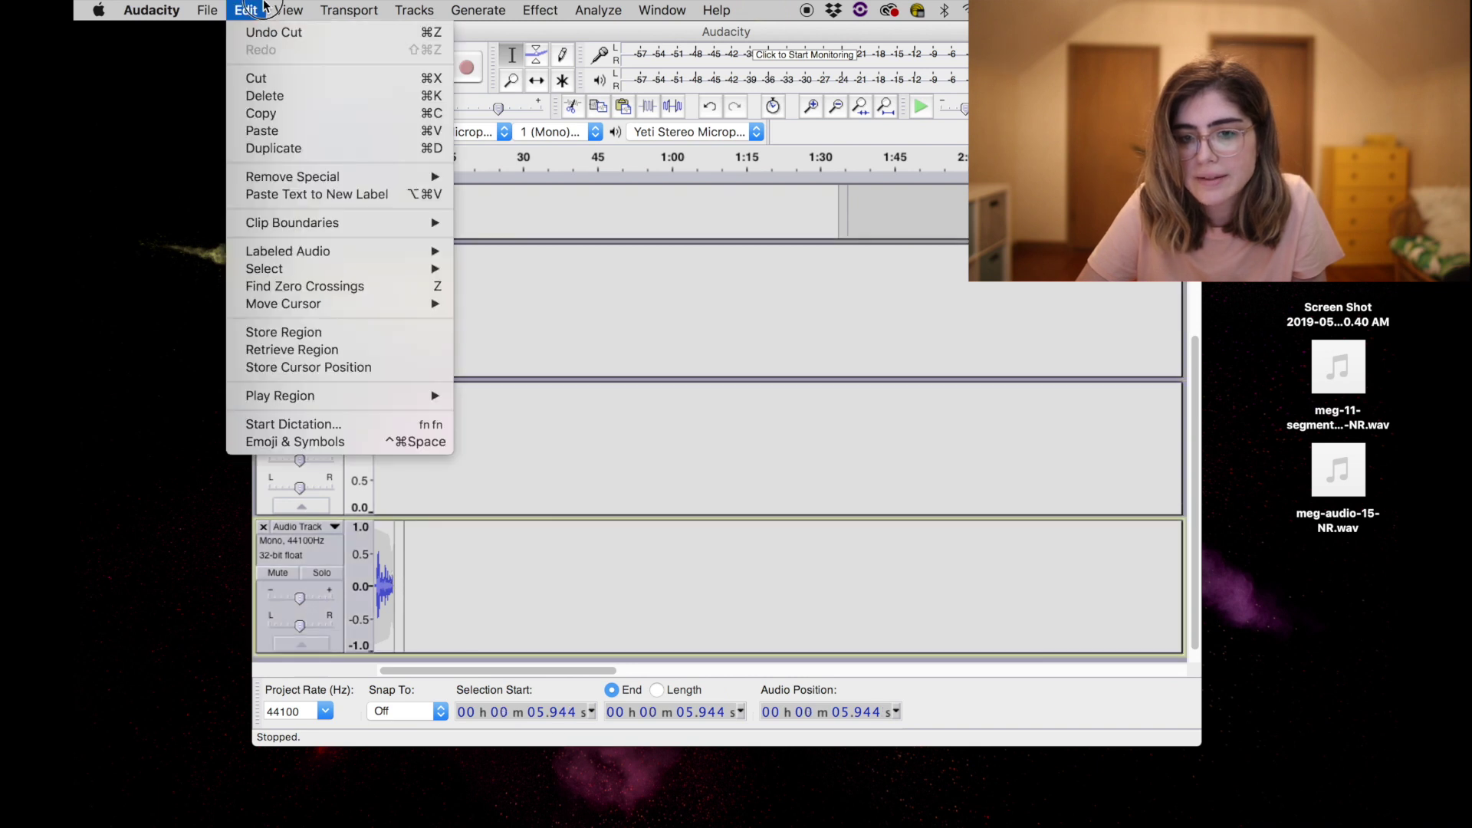
pyautogui.click(284, 133)
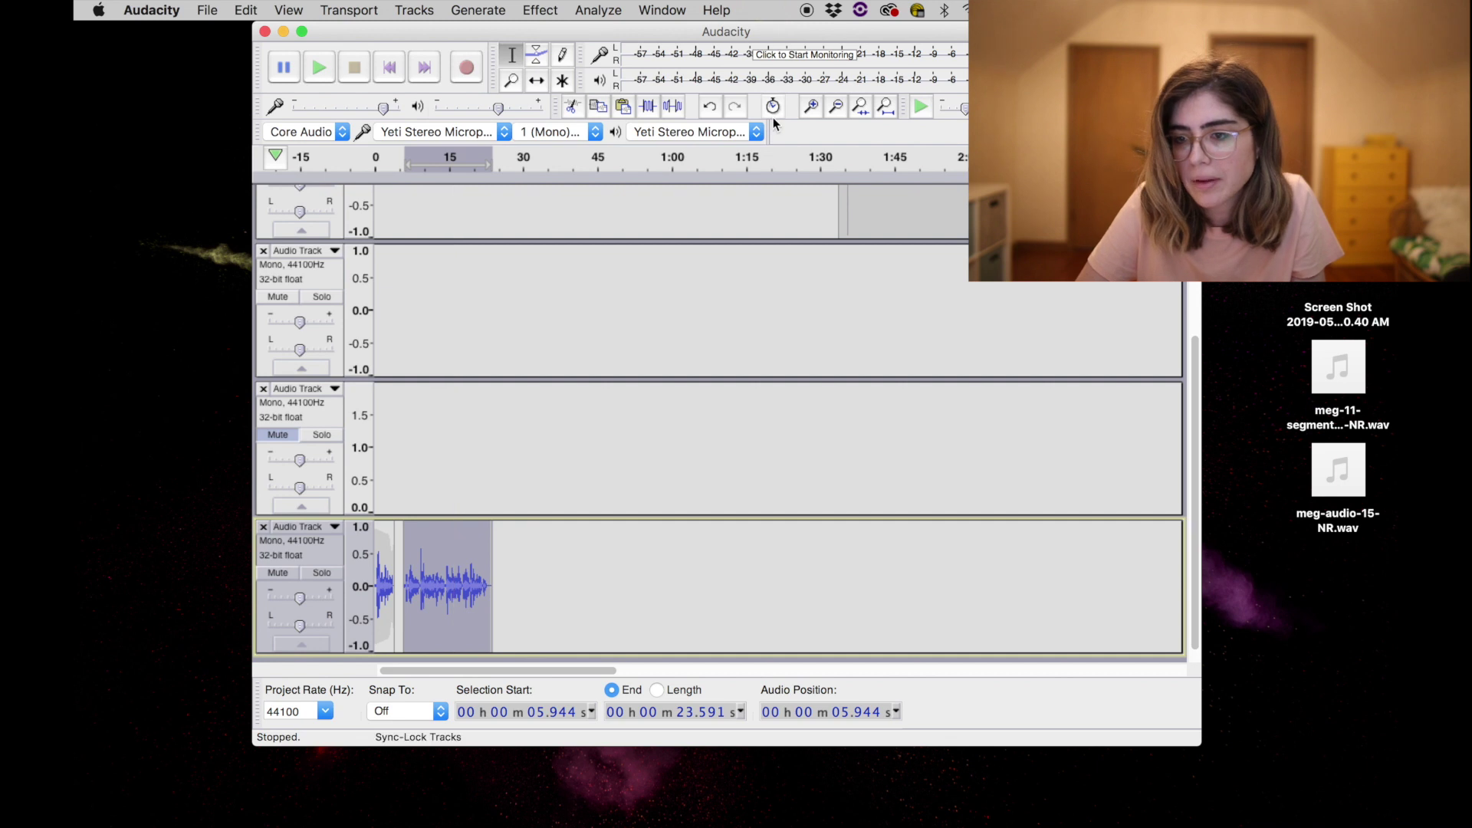
pyautogui.click(811, 107)
pyautogui.click(811, 107)
pyautogui.click(811, 107)
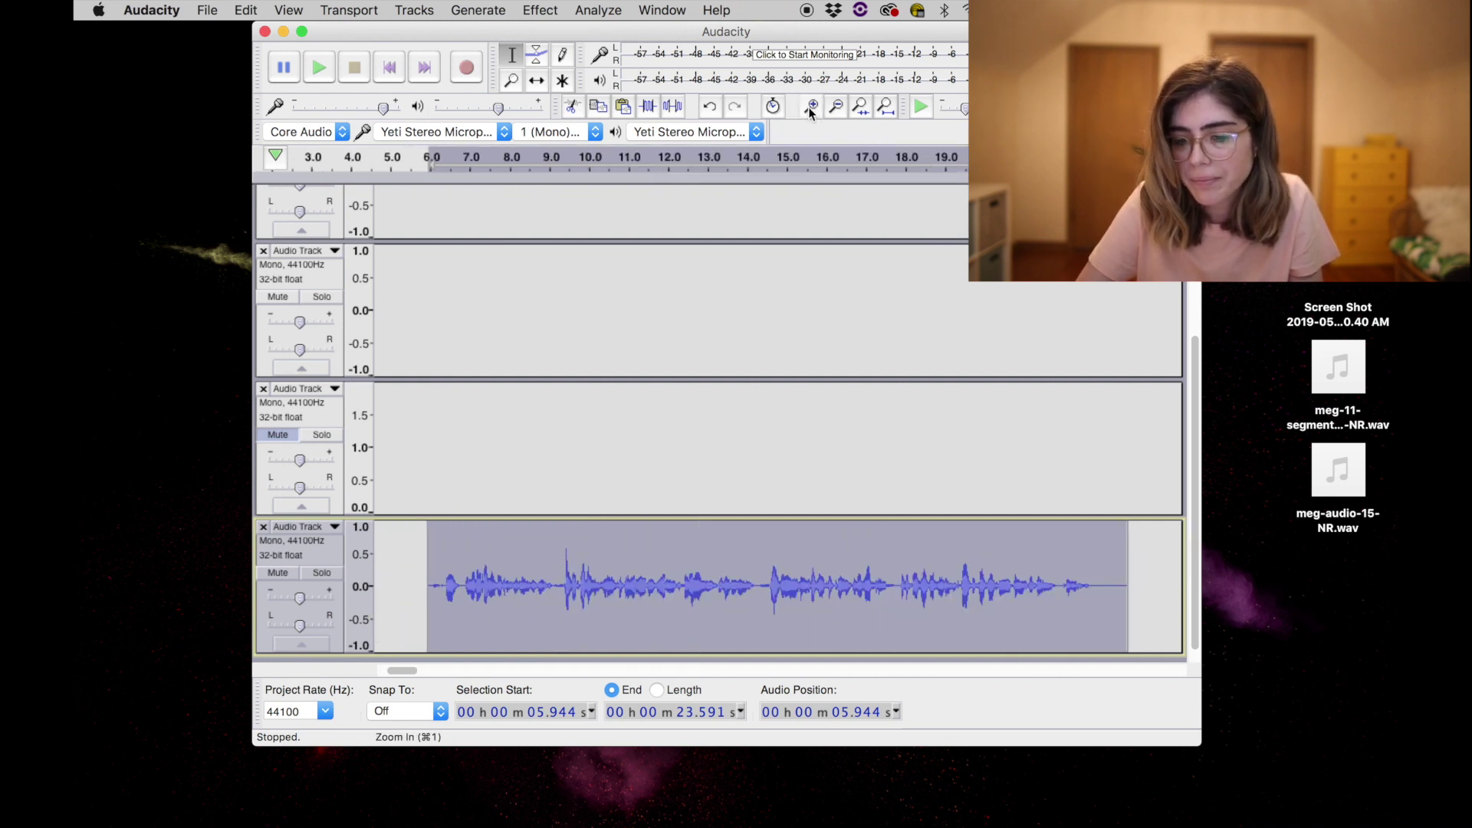
# - Slide the pasted clip left against the first clip, ending the gap around 3.7 seconds
pyautogui.hscroll(-5, 766, 586)
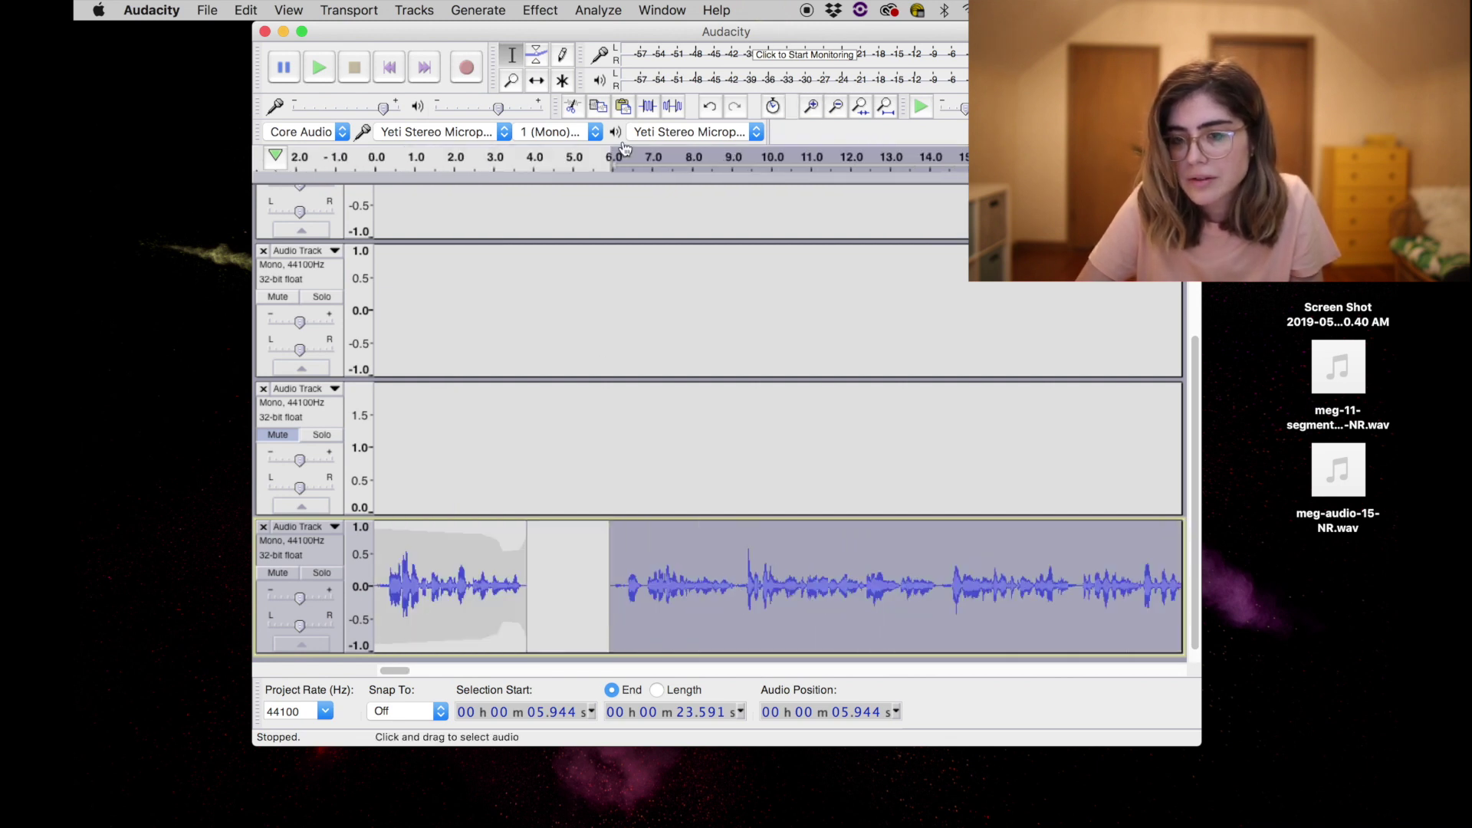
pyautogui.click(537, 81)
pyautogui.moveTo(644, 644); pyautogui.dragTo(572, 632)
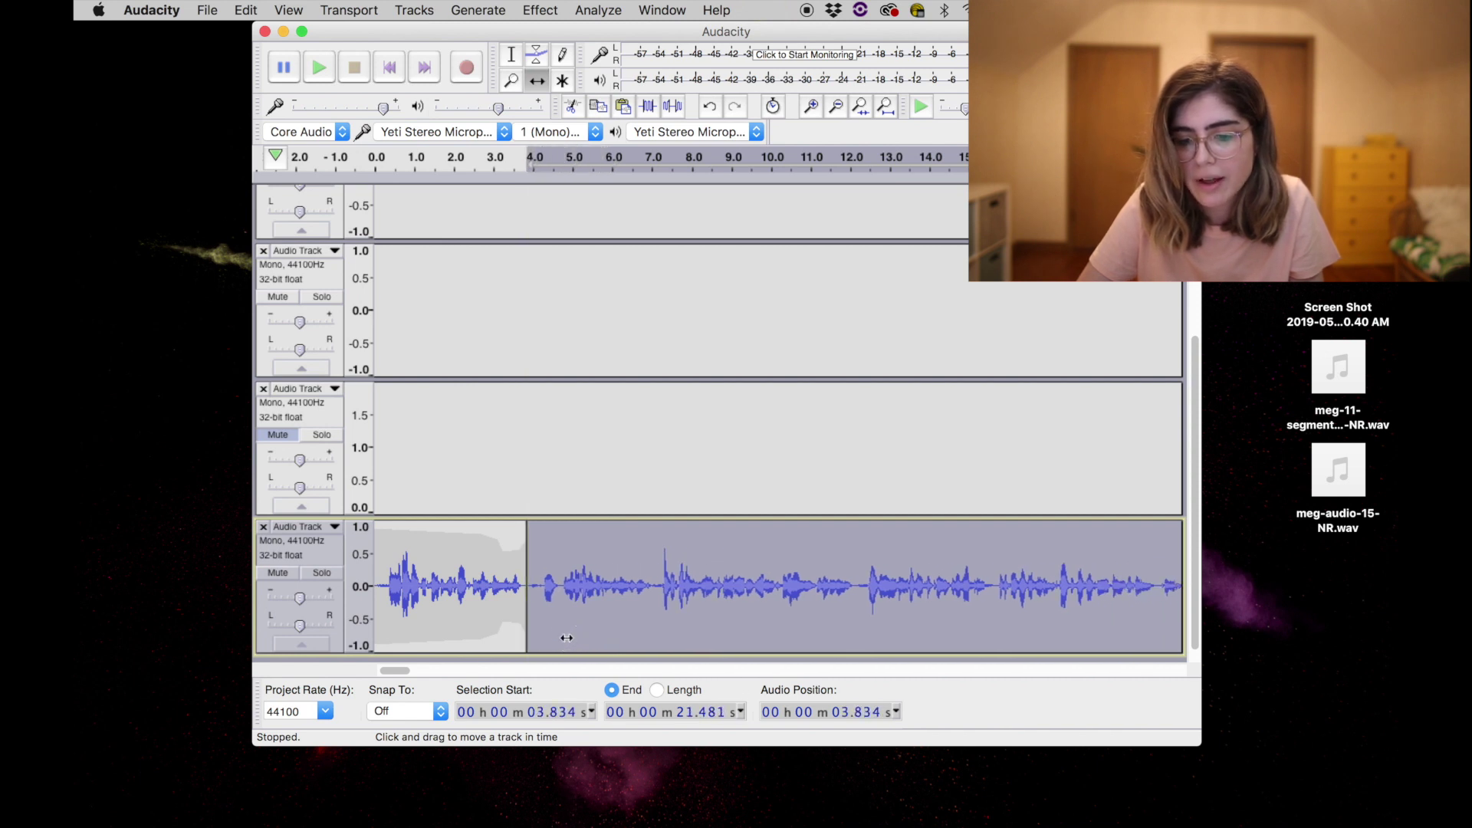
pyautogui.click(511, 55)
pyautogui.click(447, 579)
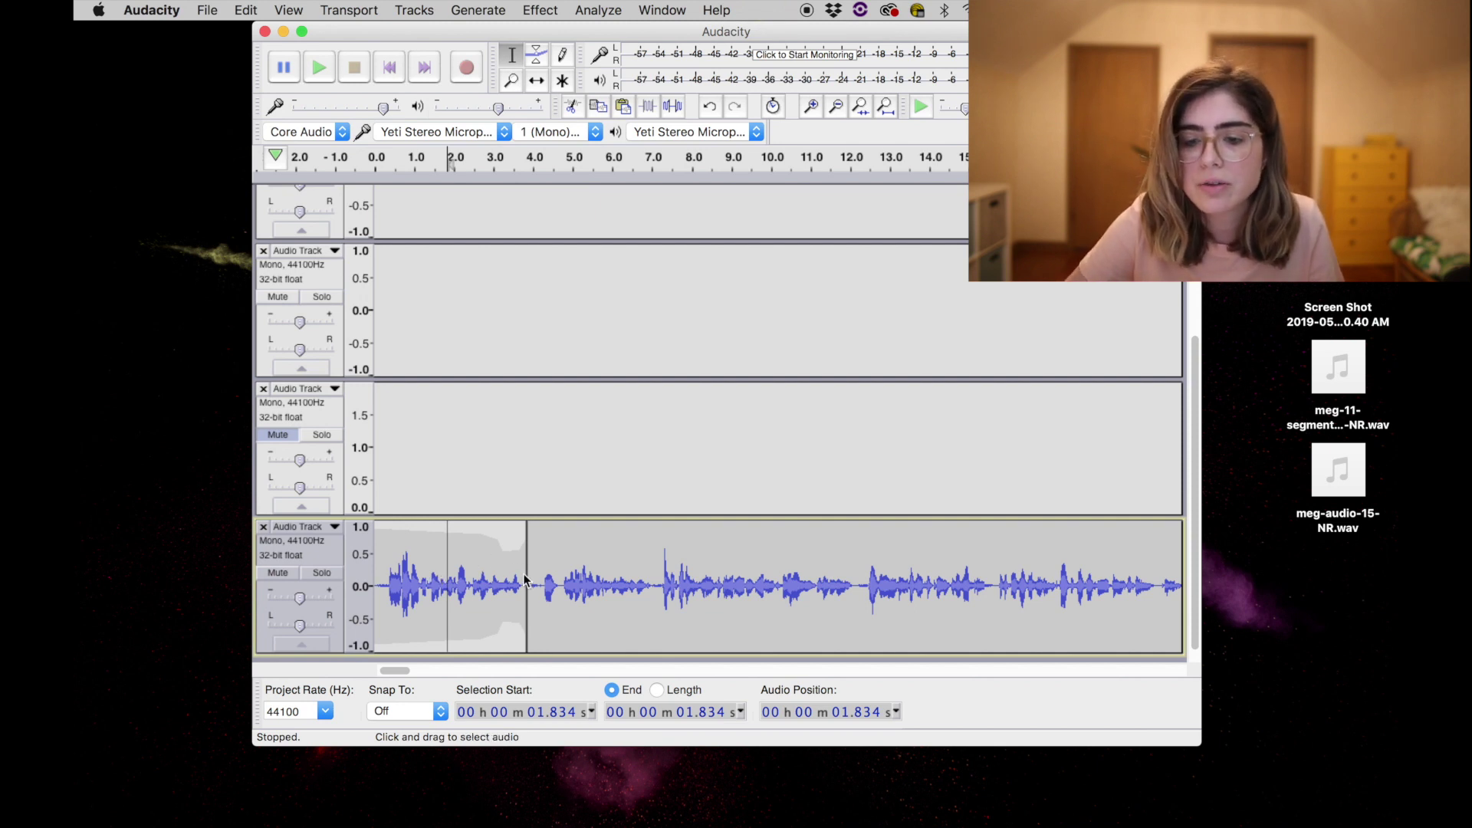
pyautogui.click(815, 107)
# - Select a short span across the clip join near 3.7 s and apply Effect > Crossfade Clips
pyautogui.click(815, 107)
pyautogui.moveTo(962, 585); pyautogui.dragTo(1001, 592)
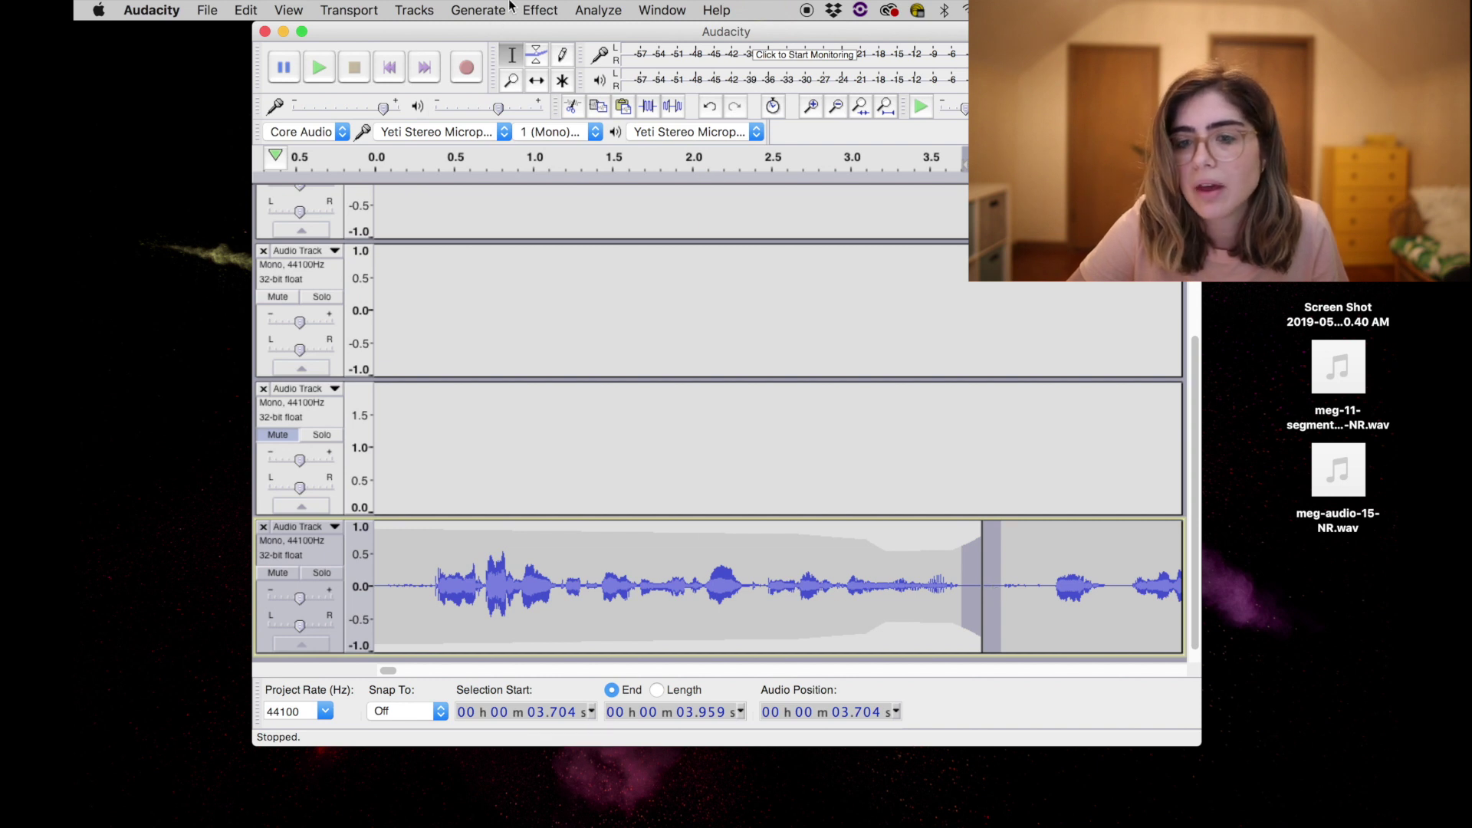
pyautogui.click(550, 9)
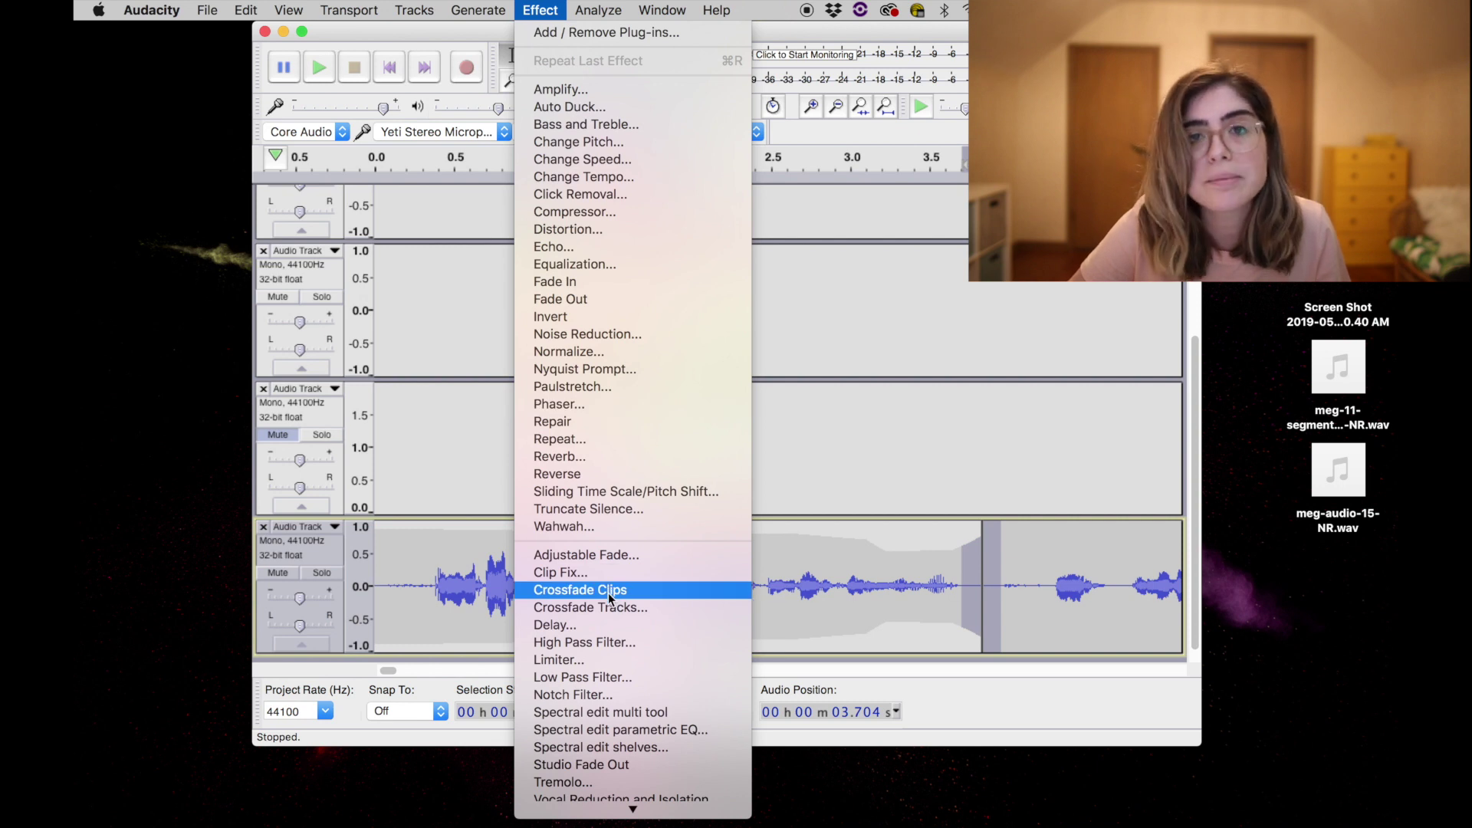
pyautogui.click(609, 592)
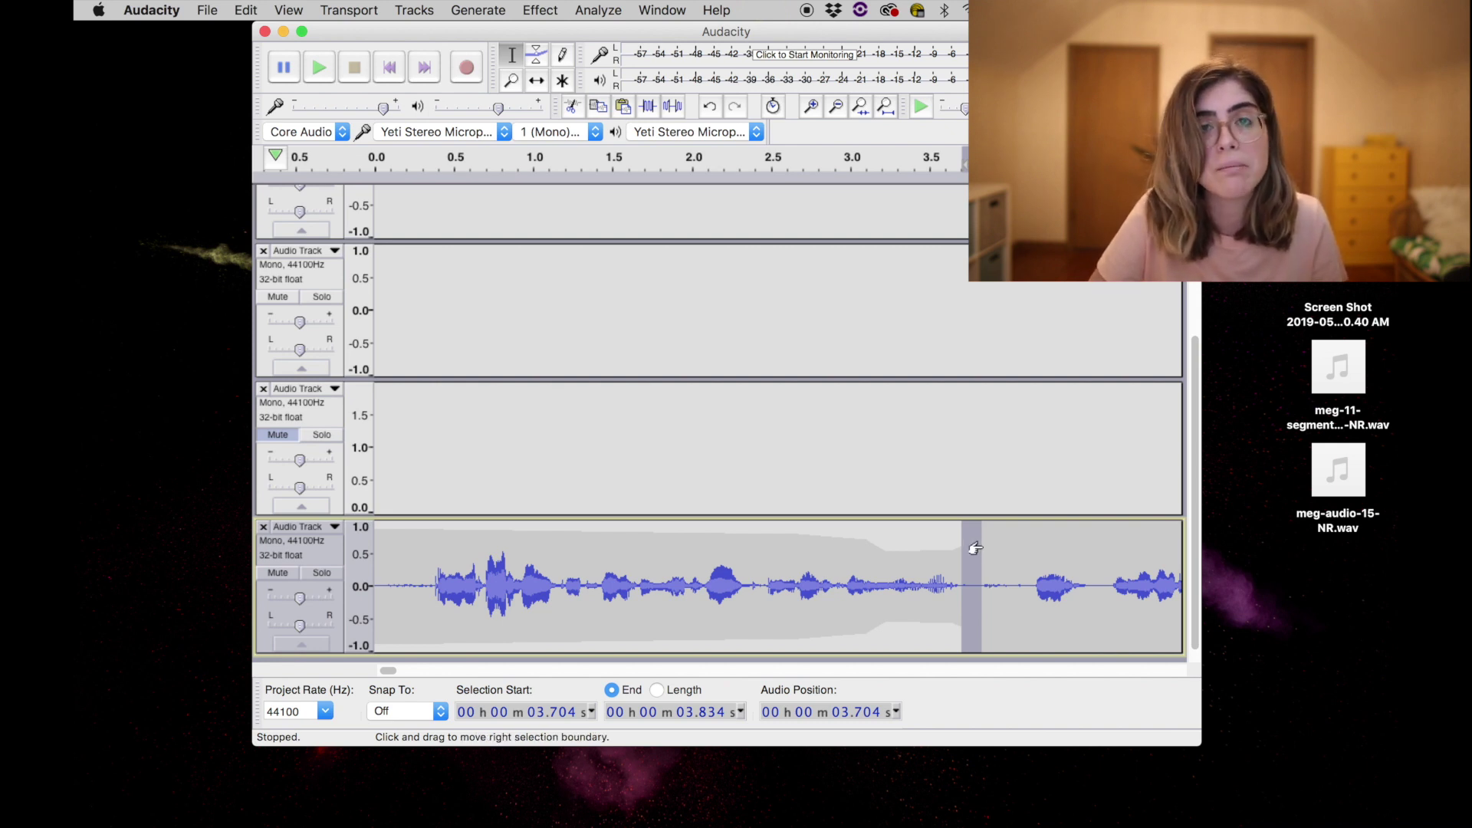
pyautogui.click(939, 552)
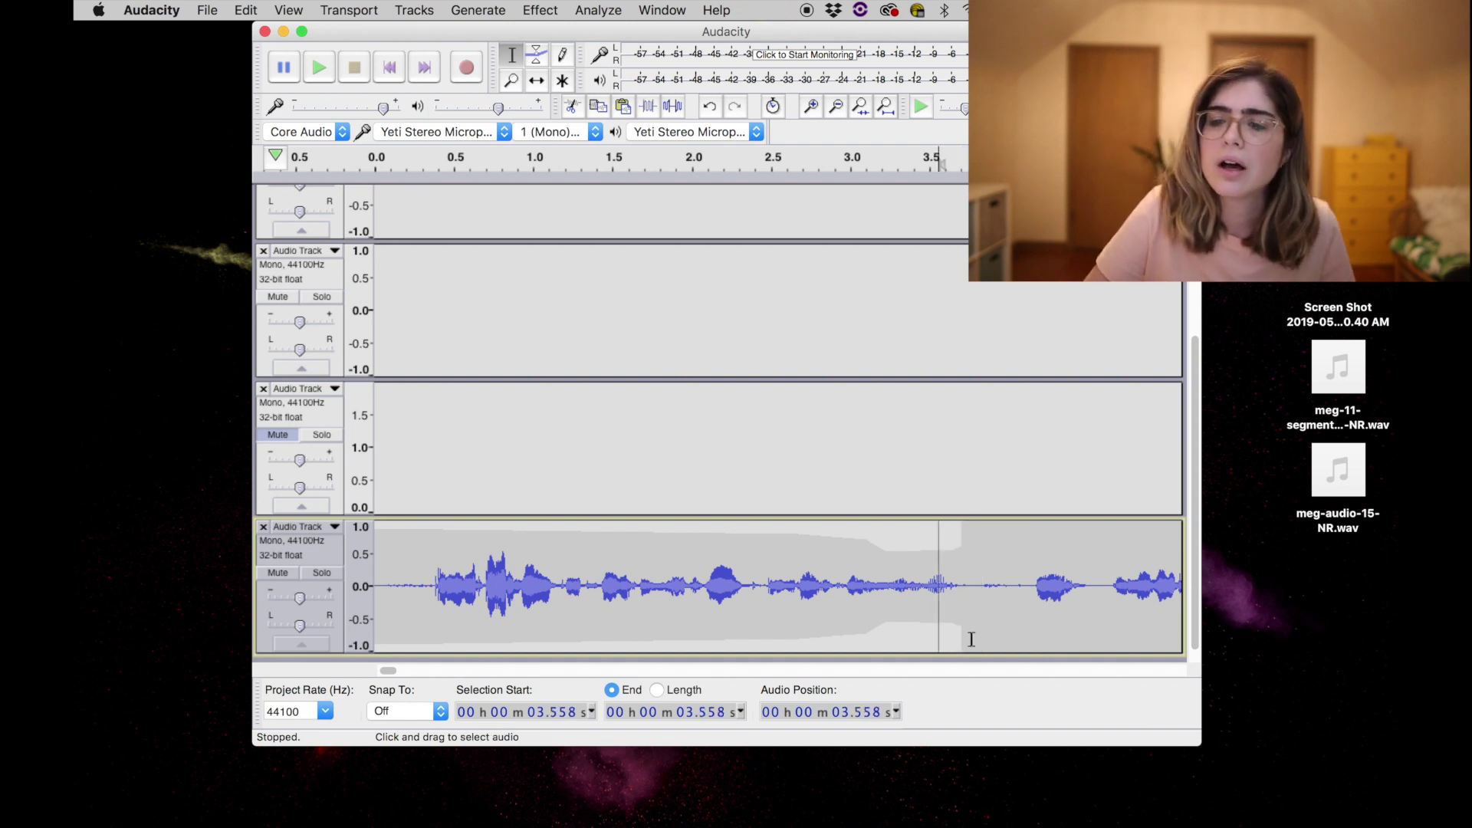
# - Select the bottom track's last stretch, about 15.6–21.4 s, and apply Effect > Fade Out
pyautogui.click(836, 108)
pyautogui.click(836, 107)
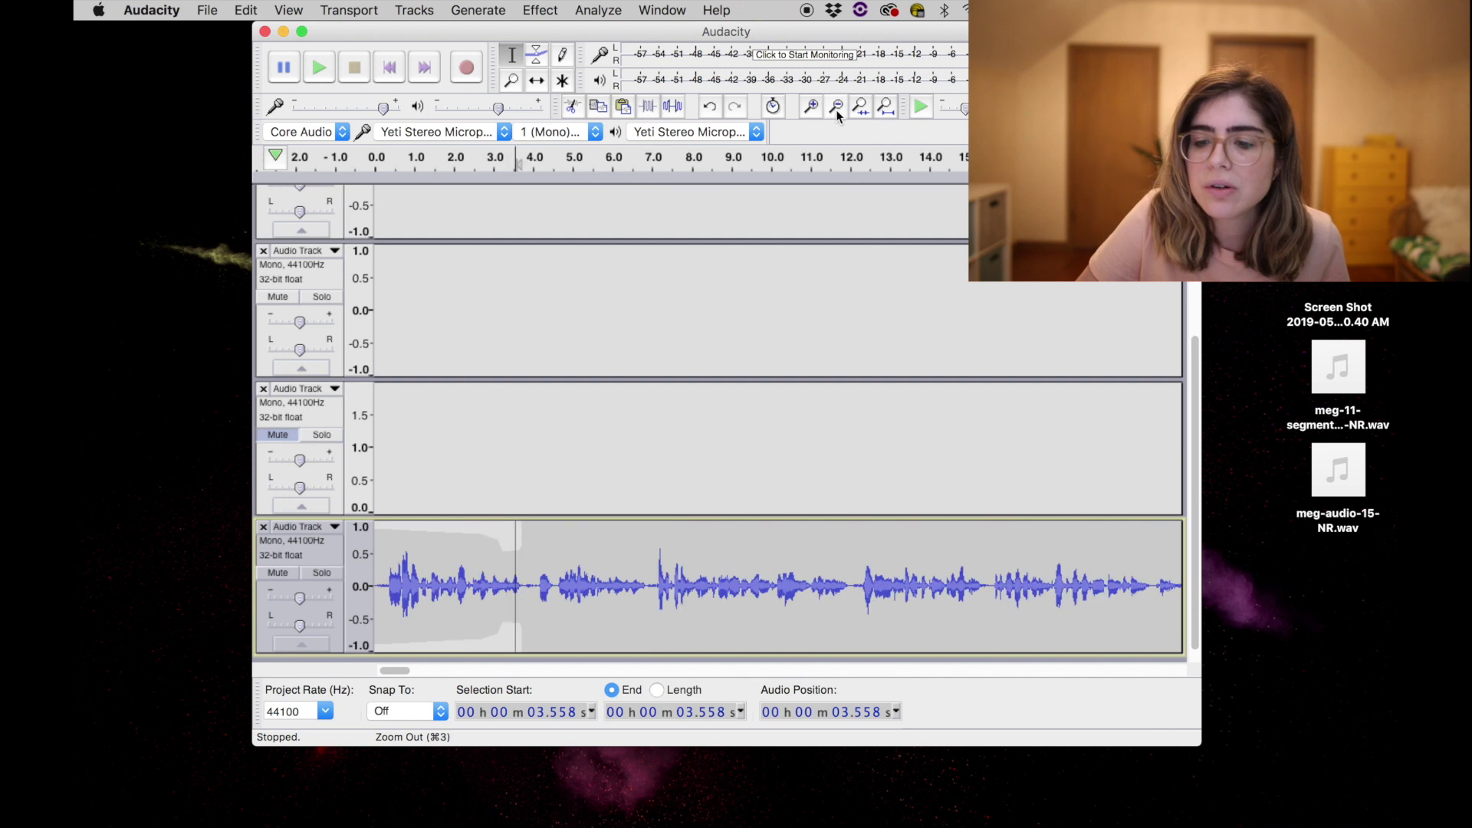
pyautogui.hscroll(8, 845, 425)
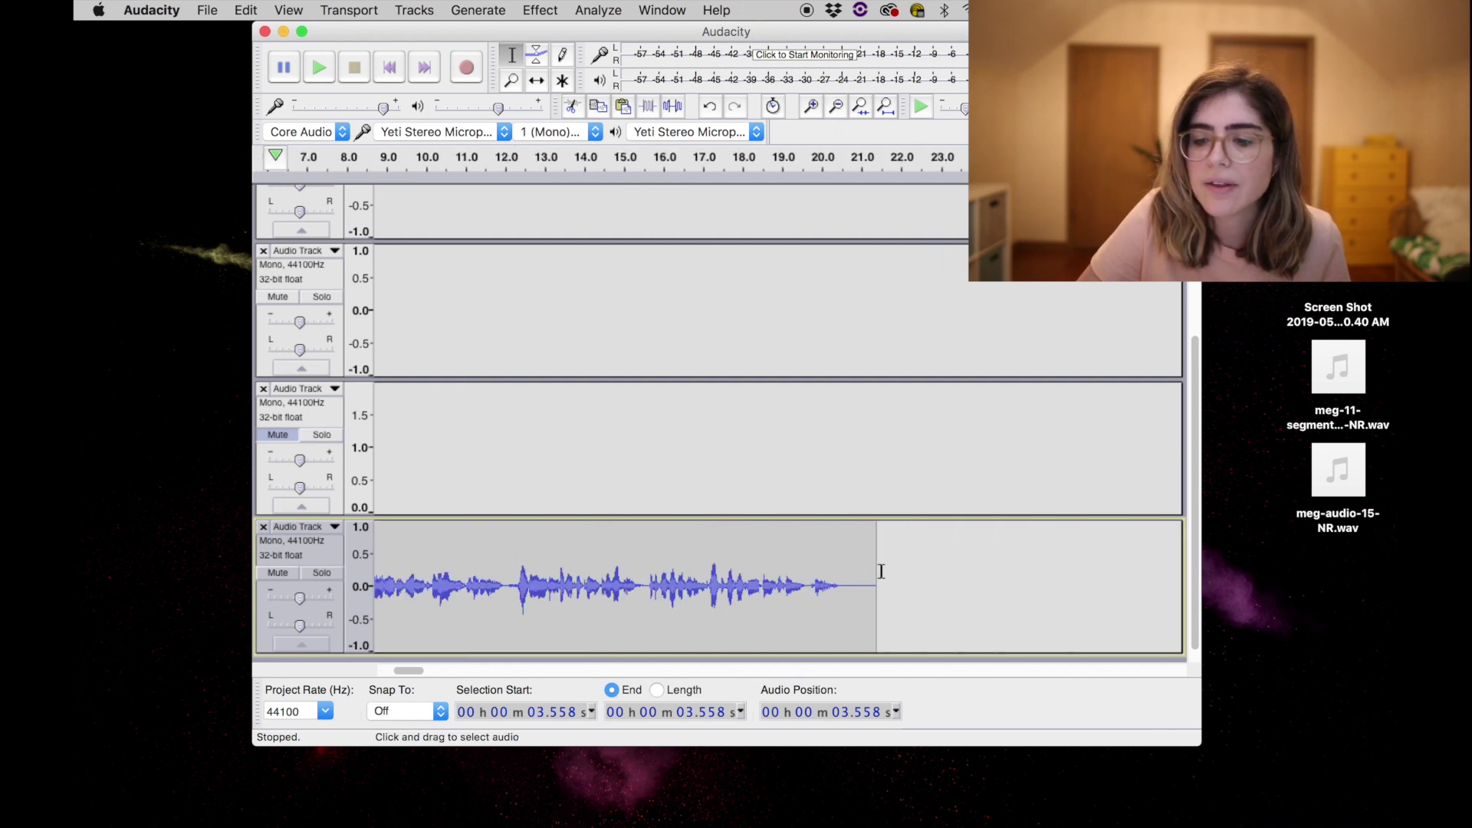
pyautogui.moveTo(877, 573); pyautogui.dragTo(645, 560)
pyautogui.click(540, 10)
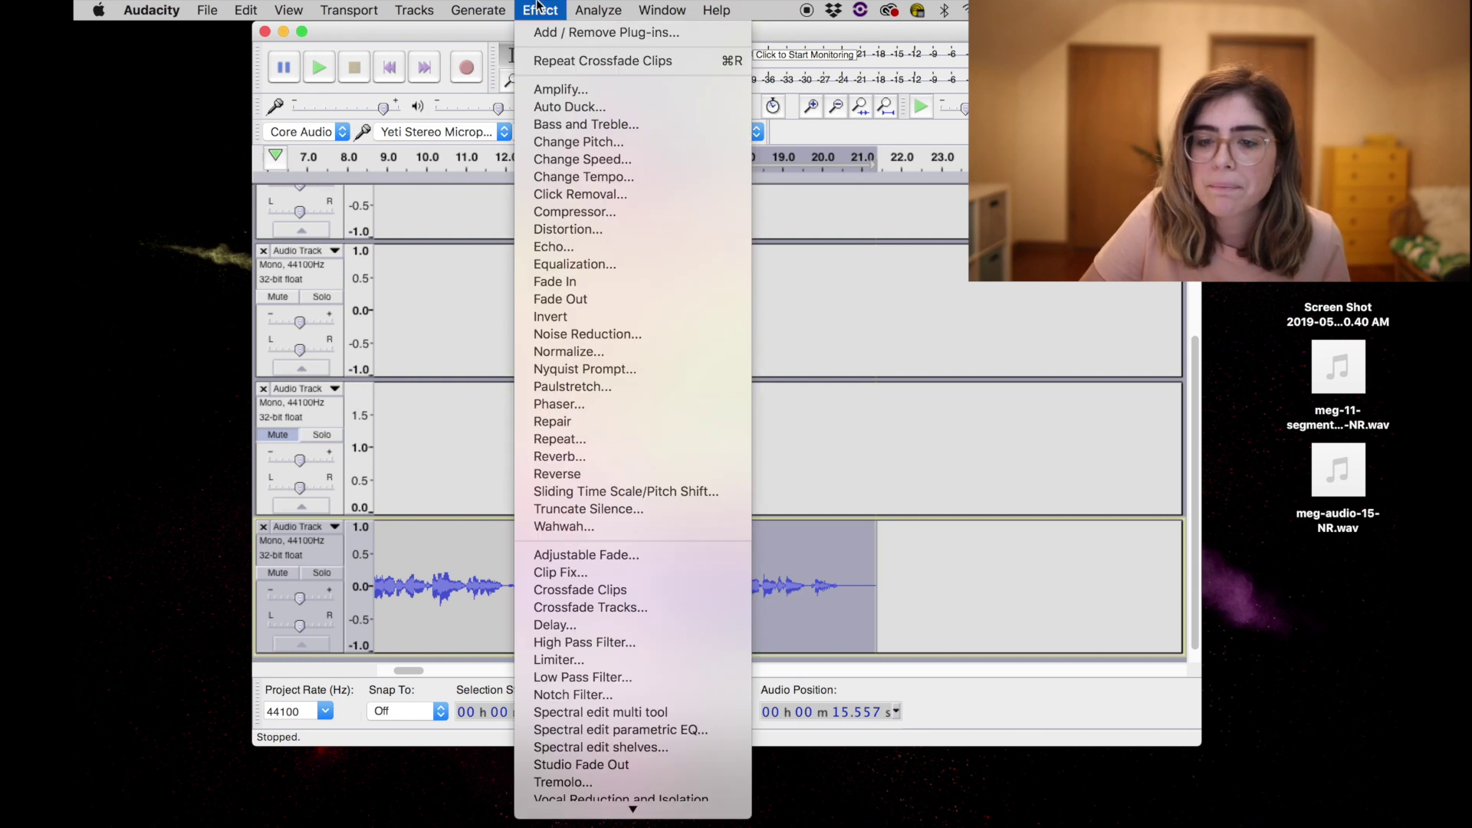
pyautogui.click(556, 299)
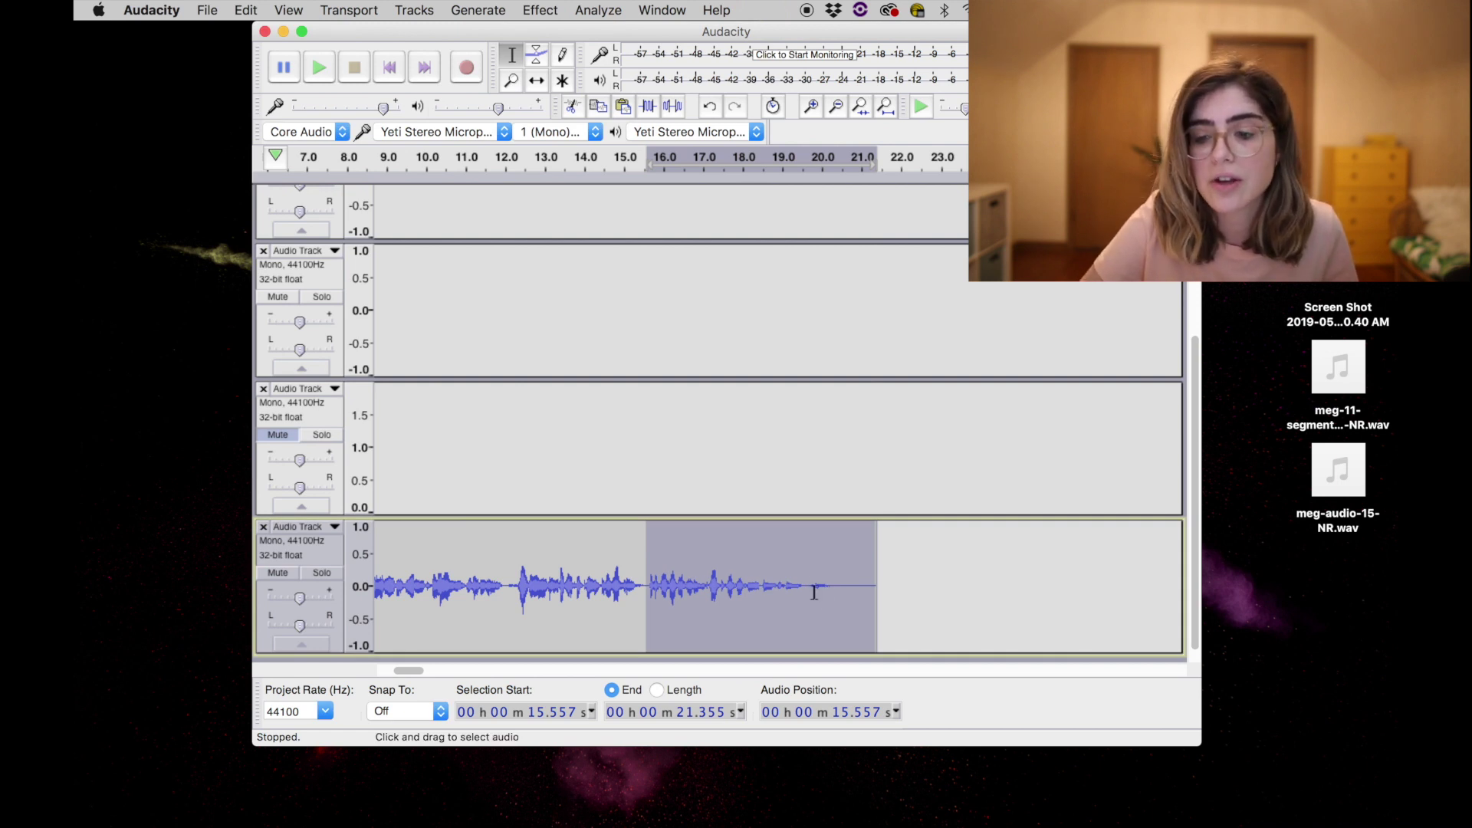
pyautogui.moveTo(784, 591); pyautogui.dragTo(876, 590)
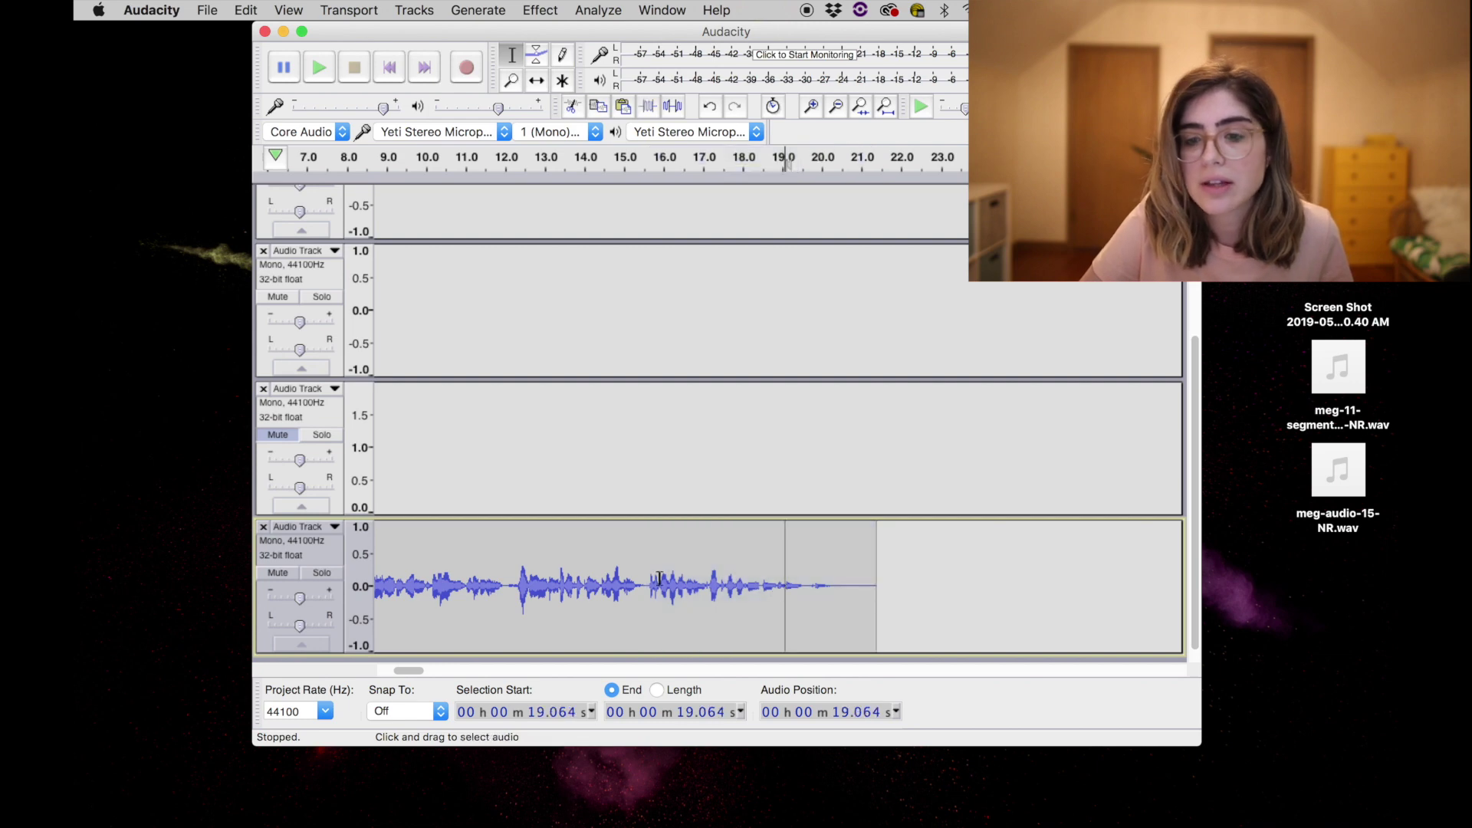